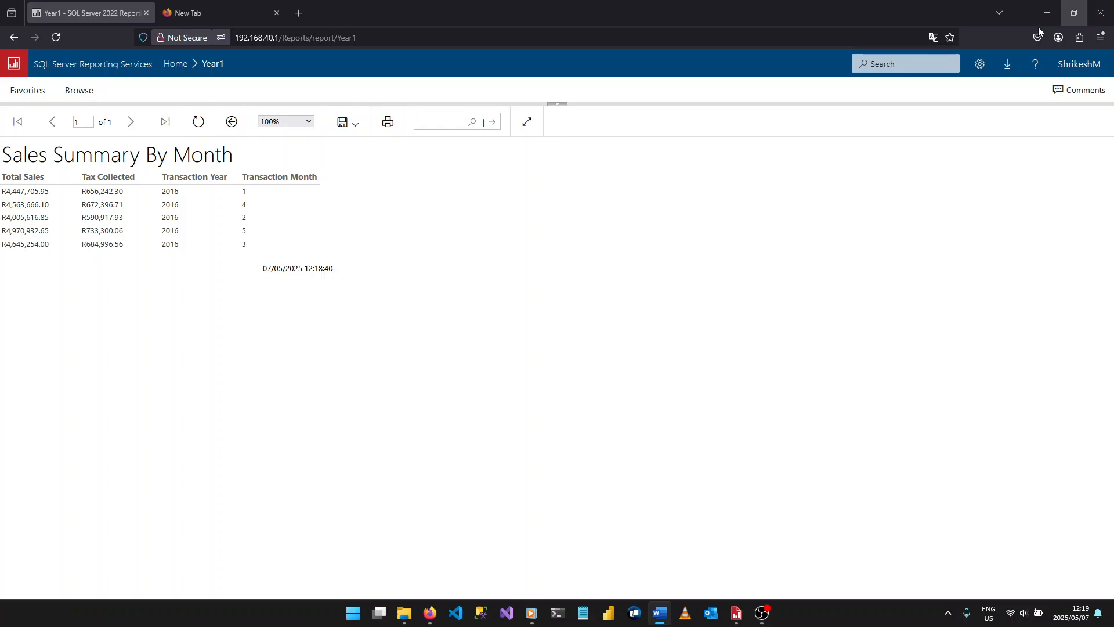
# - Return to the report server's Home folder and view the available options of the Year1 report
pyautogui.click(7, 44)
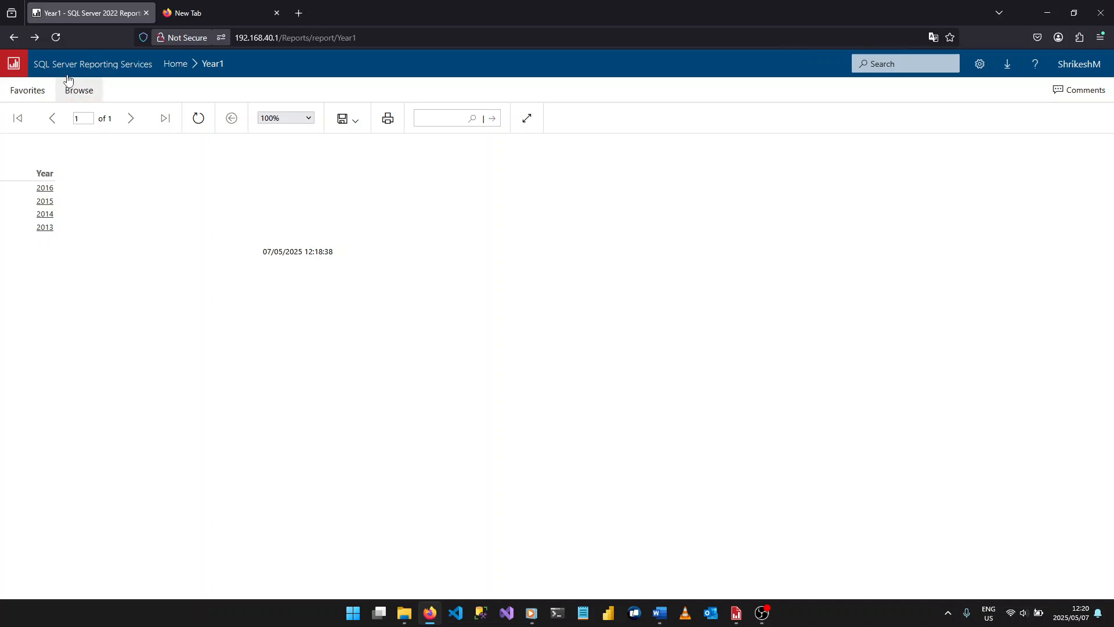
pyautogui.click(14, 37)
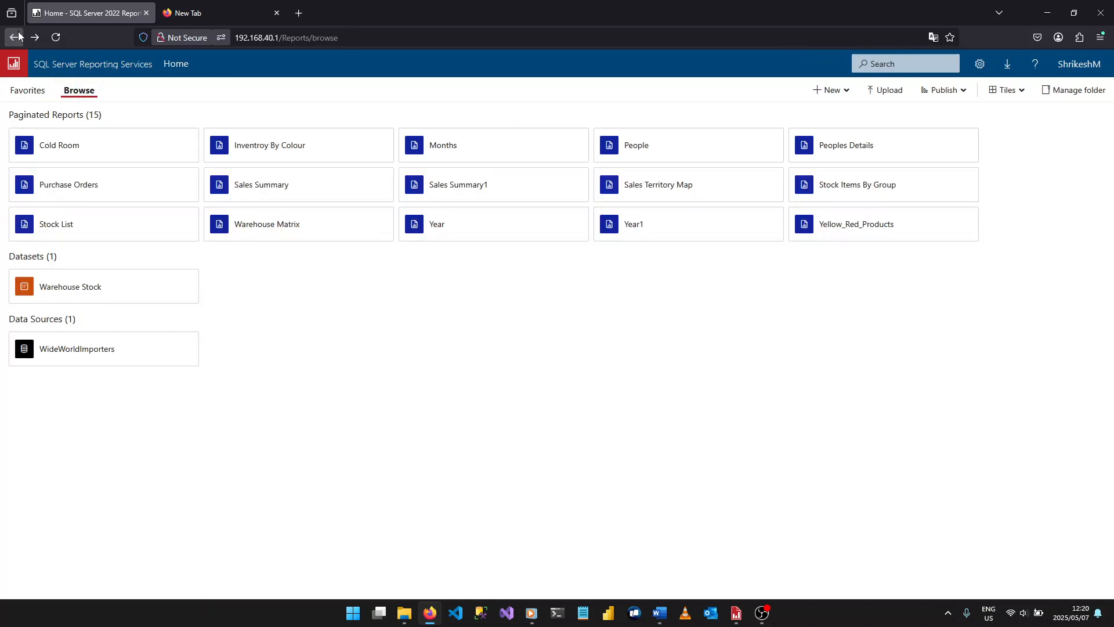
pyautogui.click(746, 224)
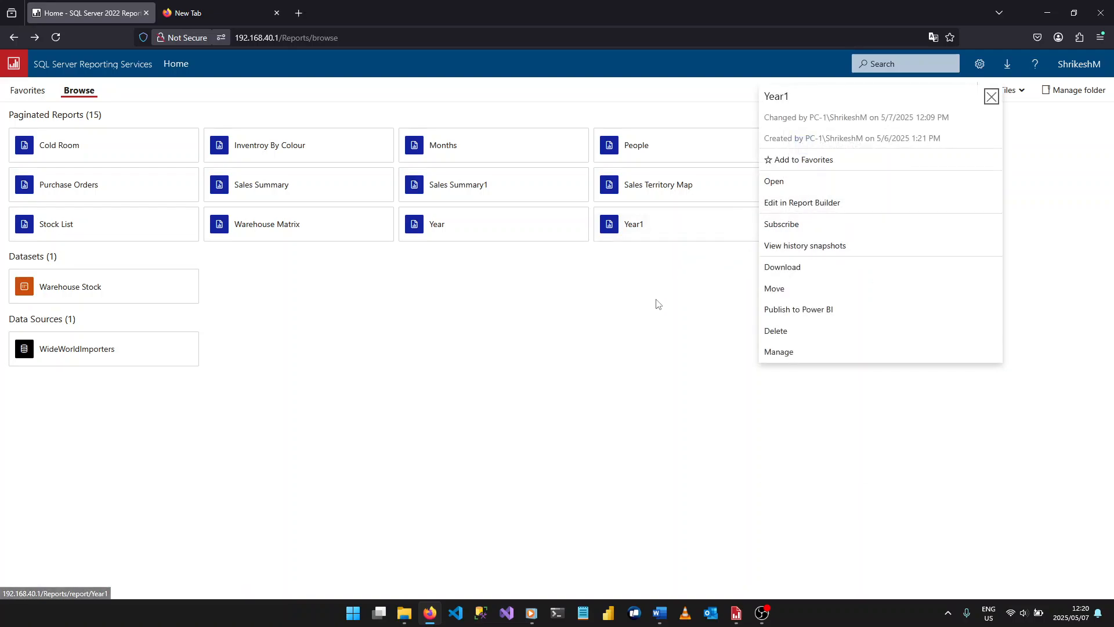
pyautogui.click(646, 251)
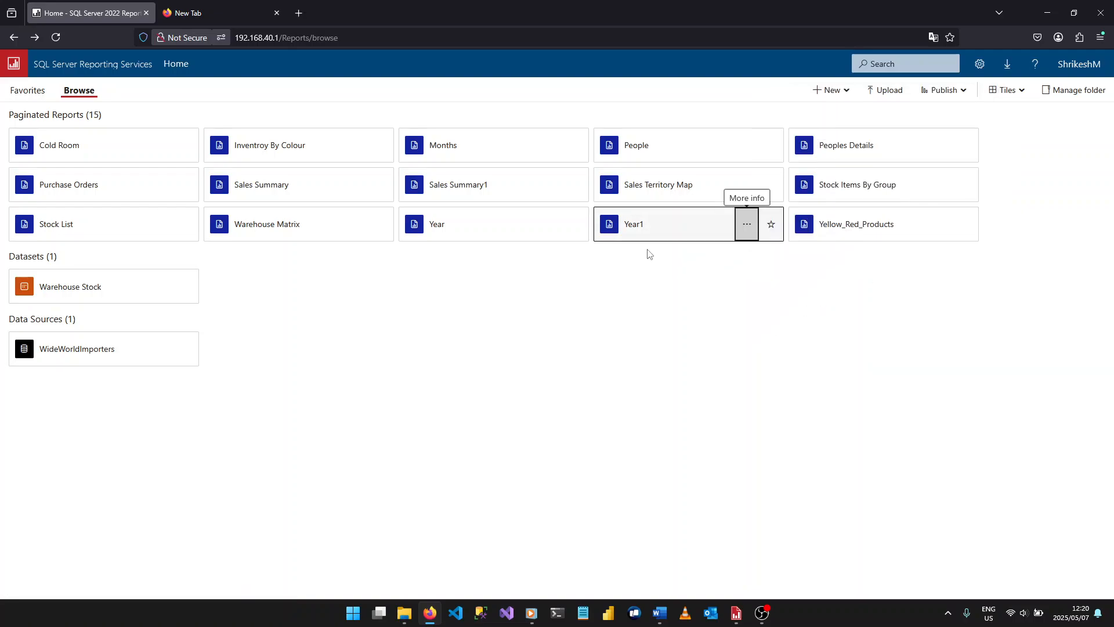
pyautogui.click(753, 226)
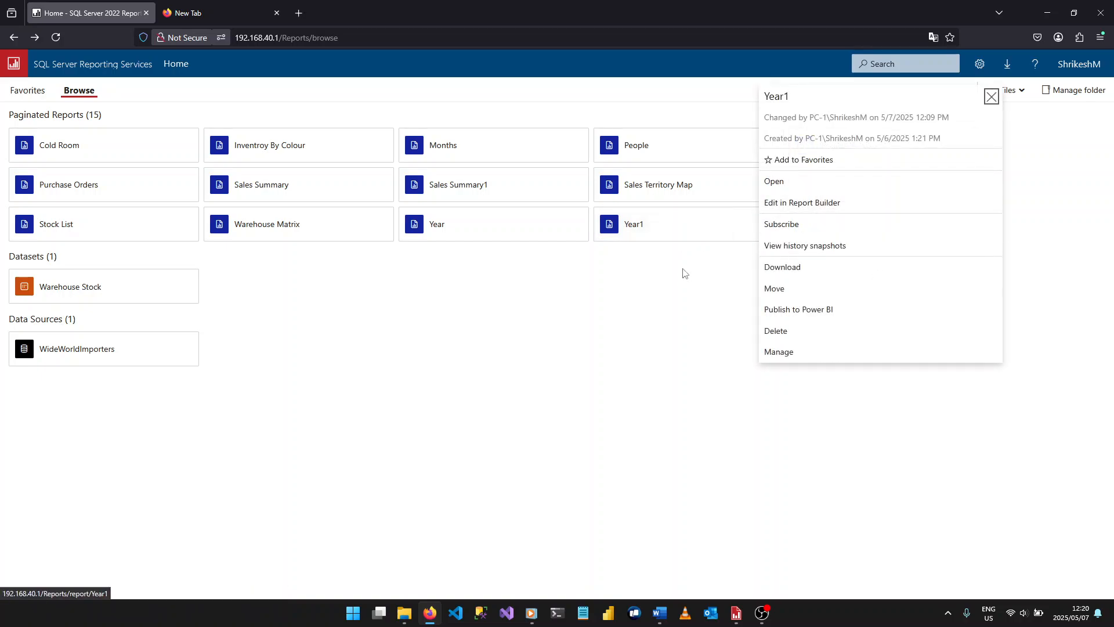
pyautogui.click(599, 327)
# - Switch to the Year1 report in Report Builder and open the properties of its Year table
pyautogui.moveTo(736, 612)
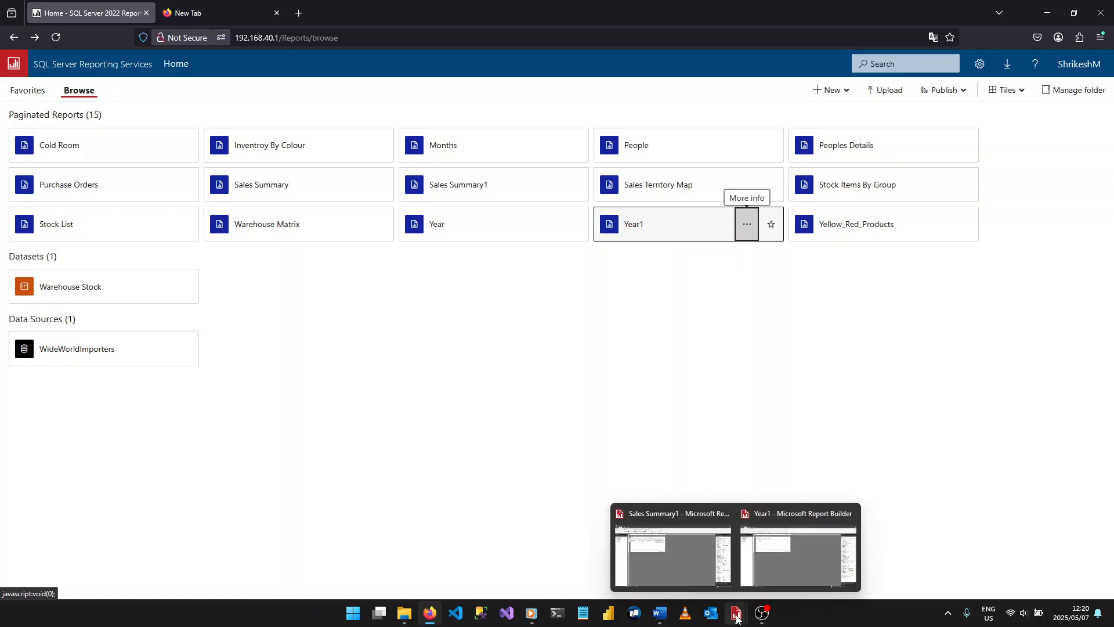
pyautogui.click(773, 549)
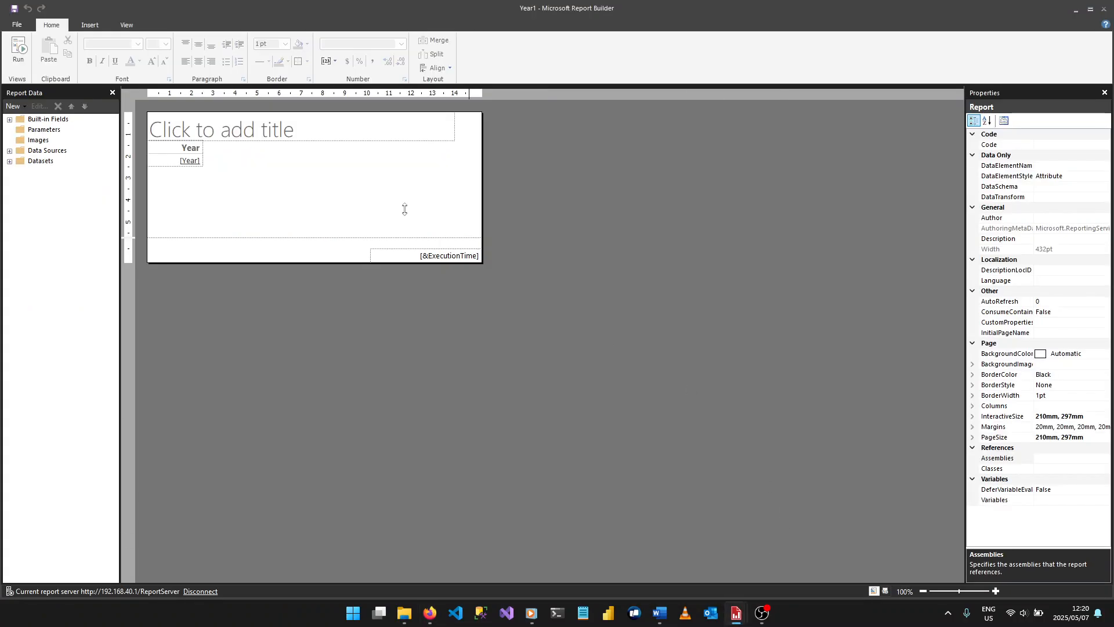
pyautogui.click(165, 162)
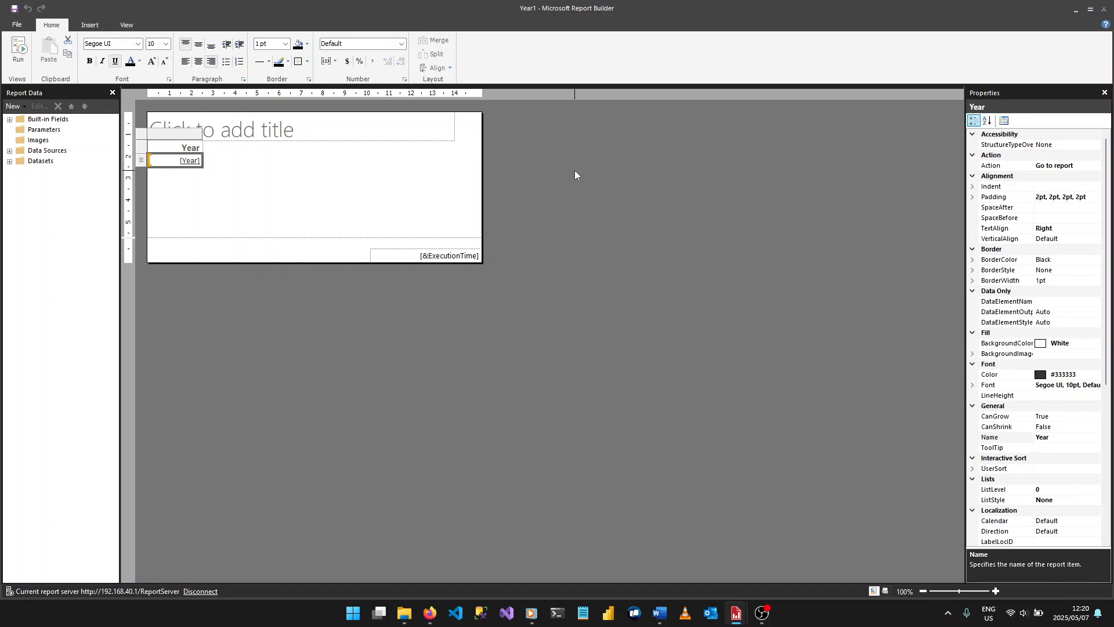
pyautogui.click(155, 138)
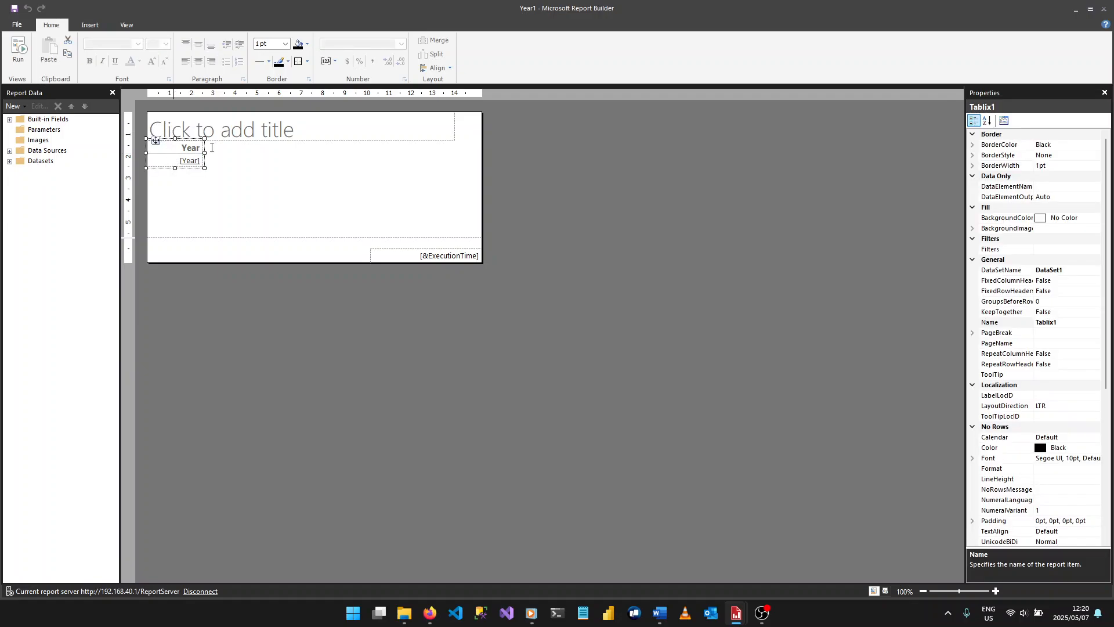
pyautogui.click(1005, 121)
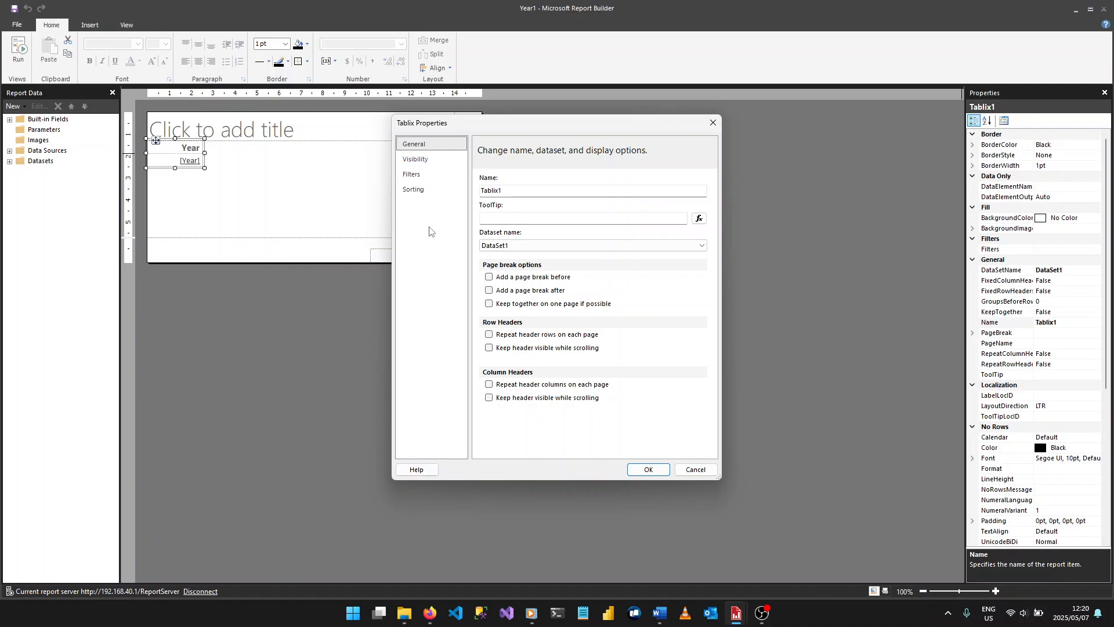
# - Set the Year table to sort by [Year] in Z to A order and apply the table properties
pyautogui.click(419, 192)
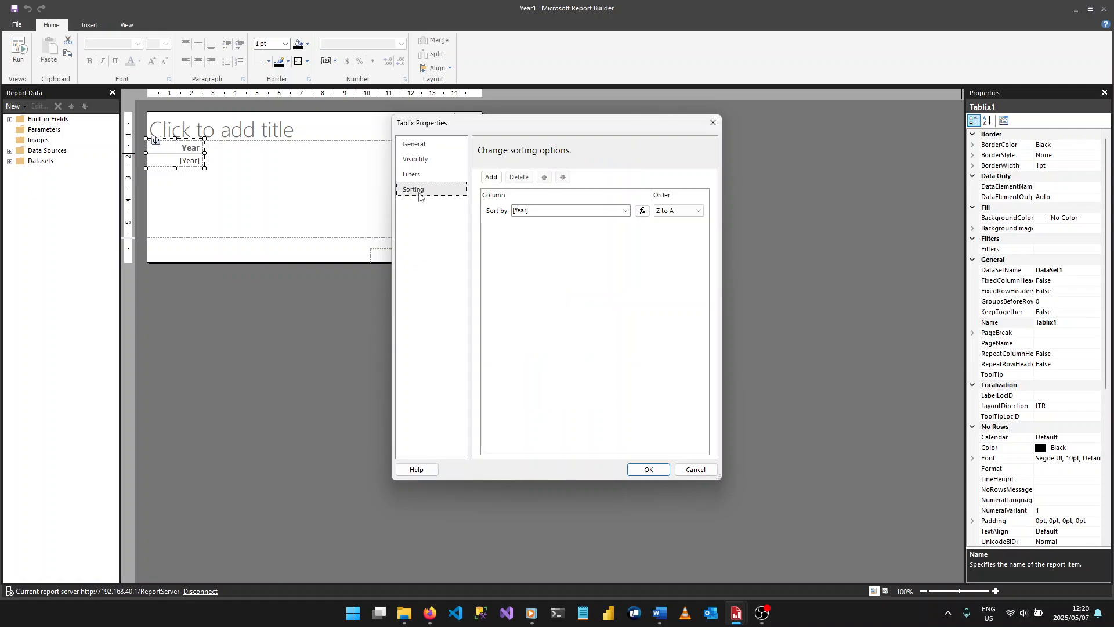
pyautogui.click(591, 207)
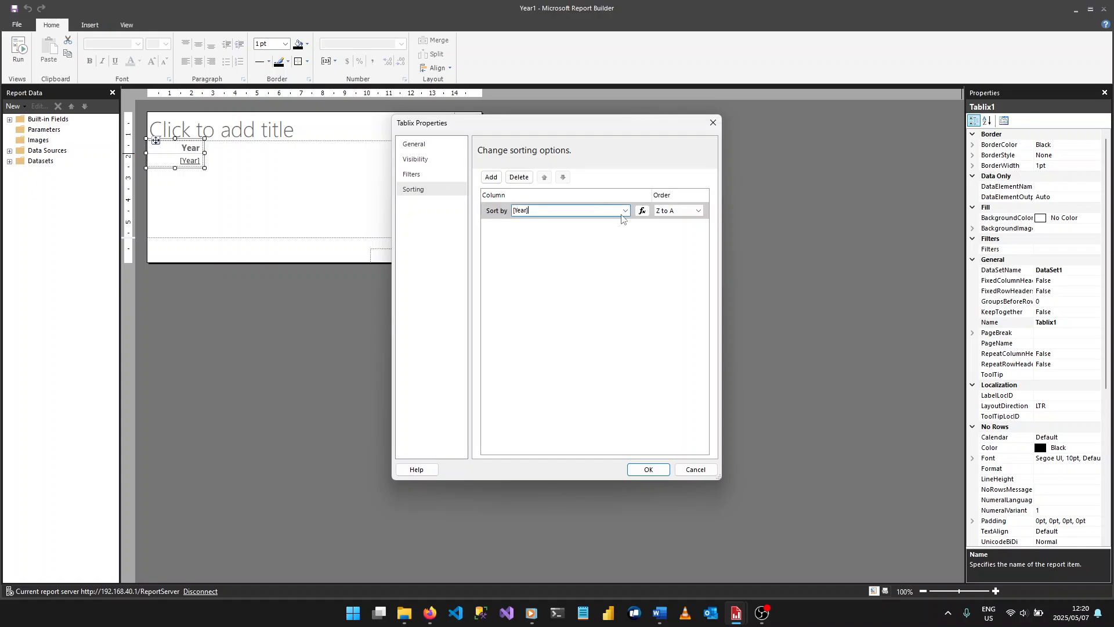
pyautogui.click(625, 211)
pyautogui.click(560, 223)
pyautogui.click(700, 212)
pyautogui.click(682, 230)
pyautogui.click(694, 212)
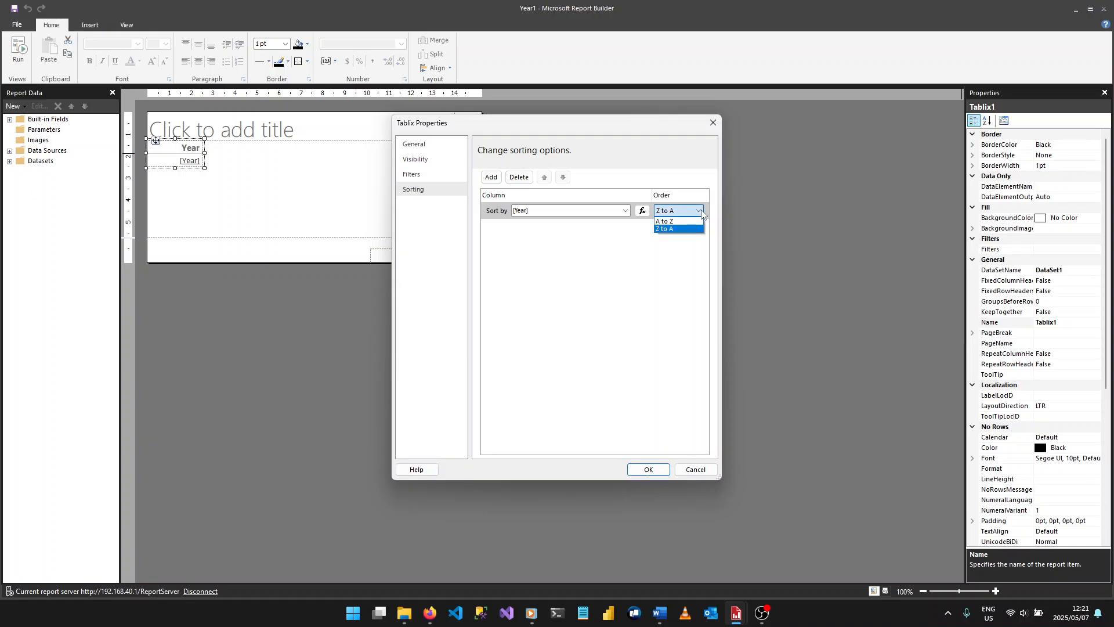
pyautogui.click(684, 267)
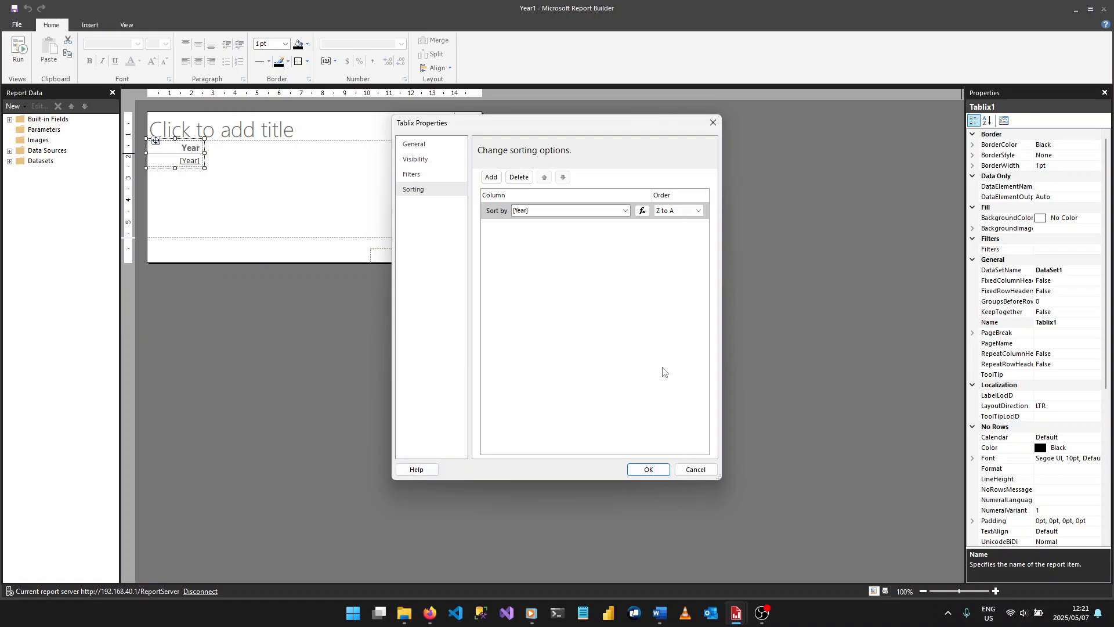
pyautogui.click(652, 469)
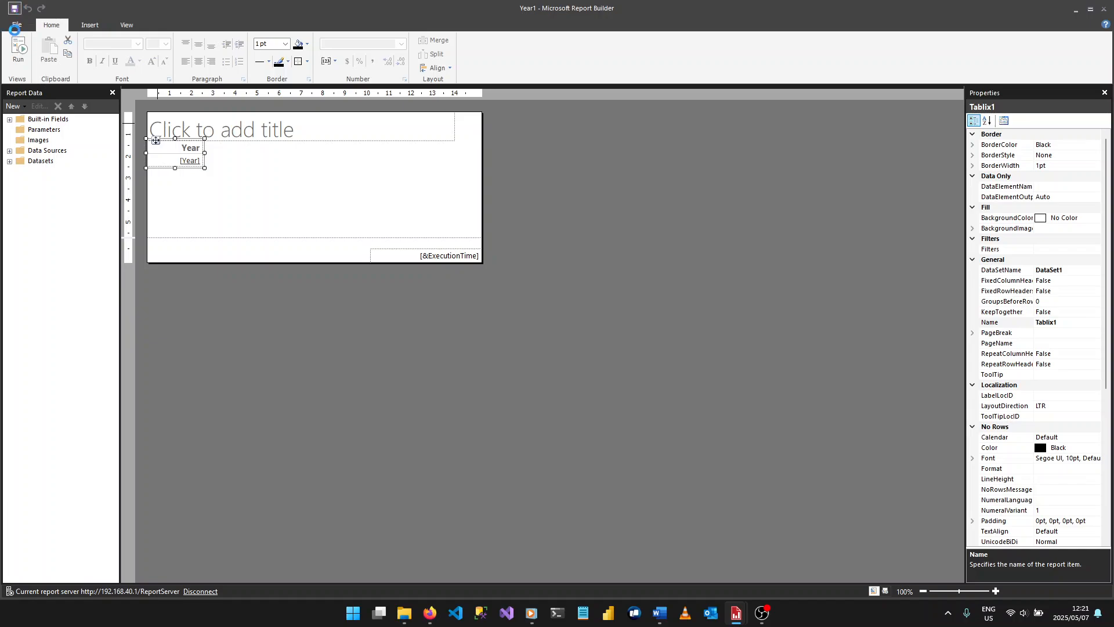
# - Run the Year1 report, drill through from 2016 to its monthly sales summary, and return to design view
pyautogui.click(18, 51)
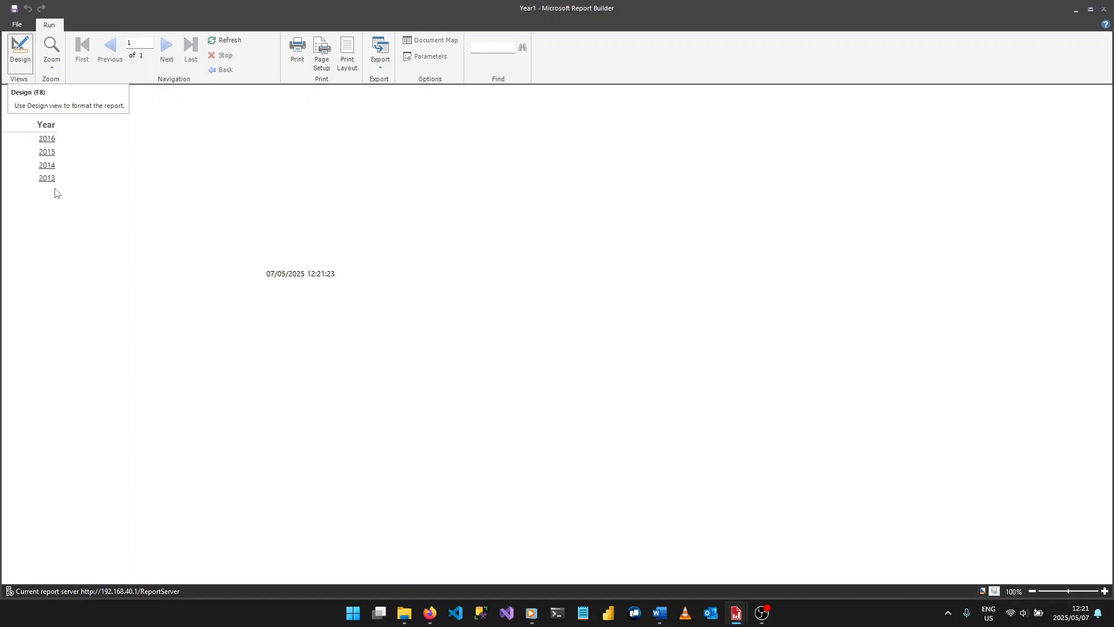
pyautogui.click(29, 58)
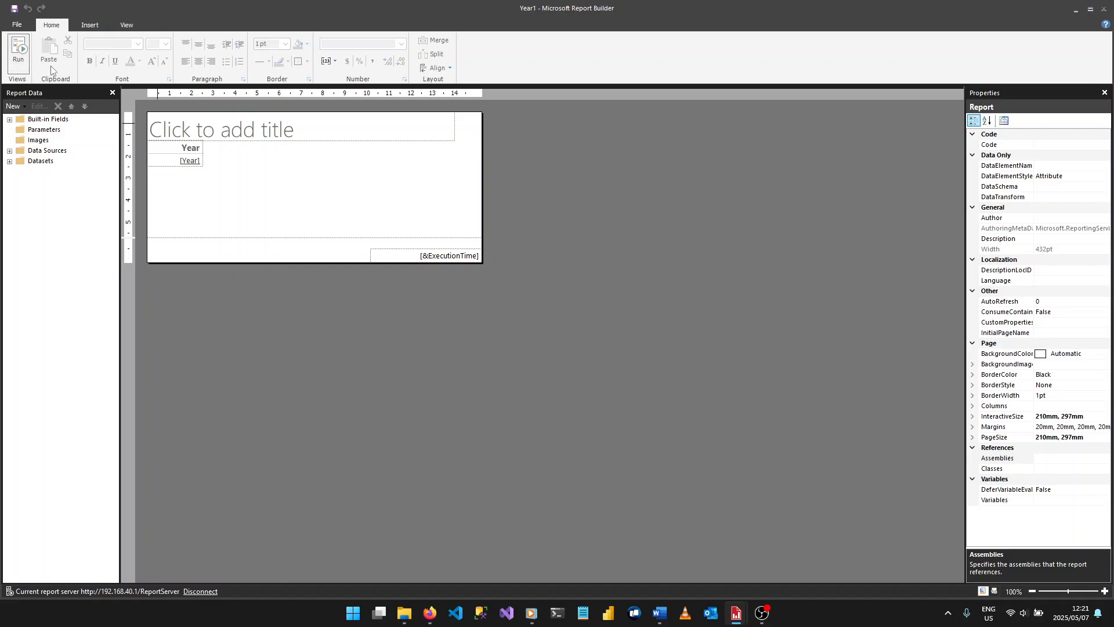
pyautogui.click(18, 54)
pyautogui.click(48, 146)
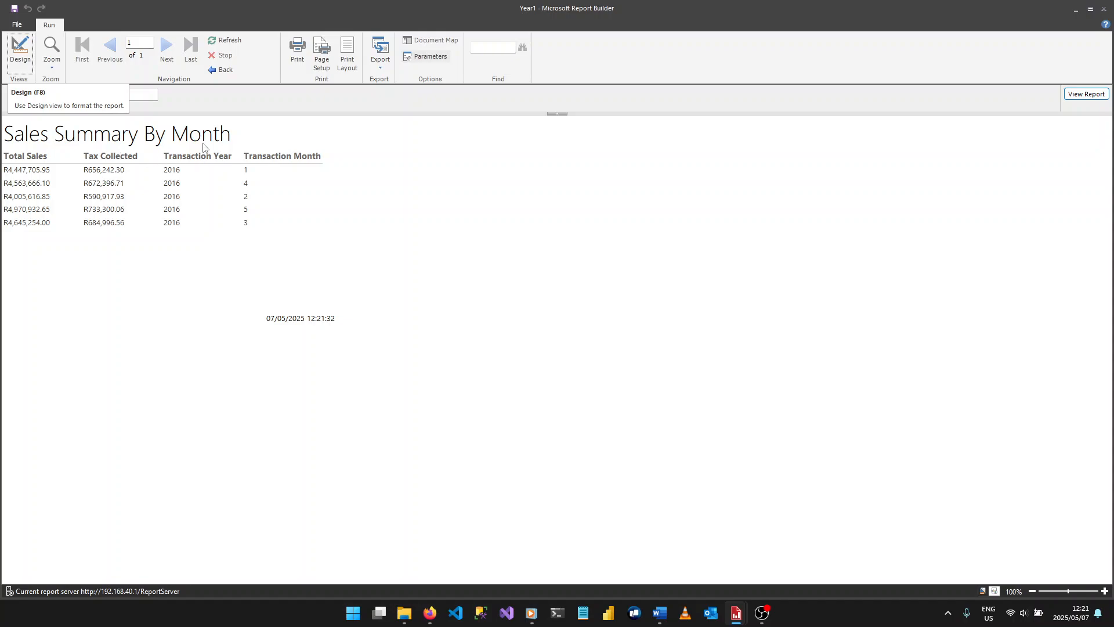
pyautogui.click(22, 67)
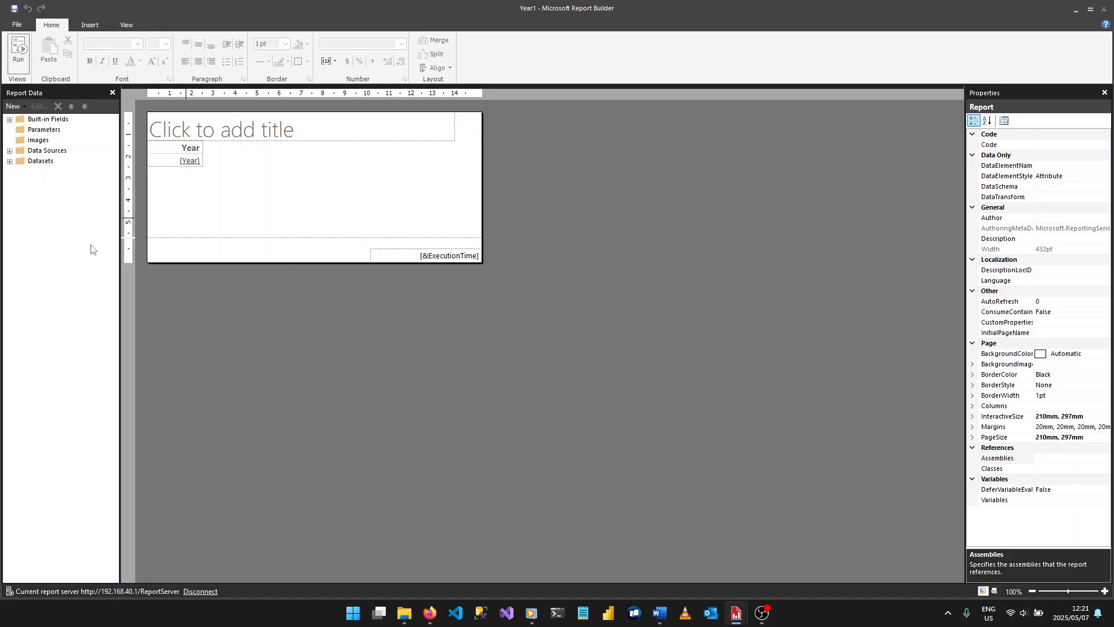
# - Switch to Firefox and view the available options of the Sales Summary1 report
pyautogui.click(429, 612)
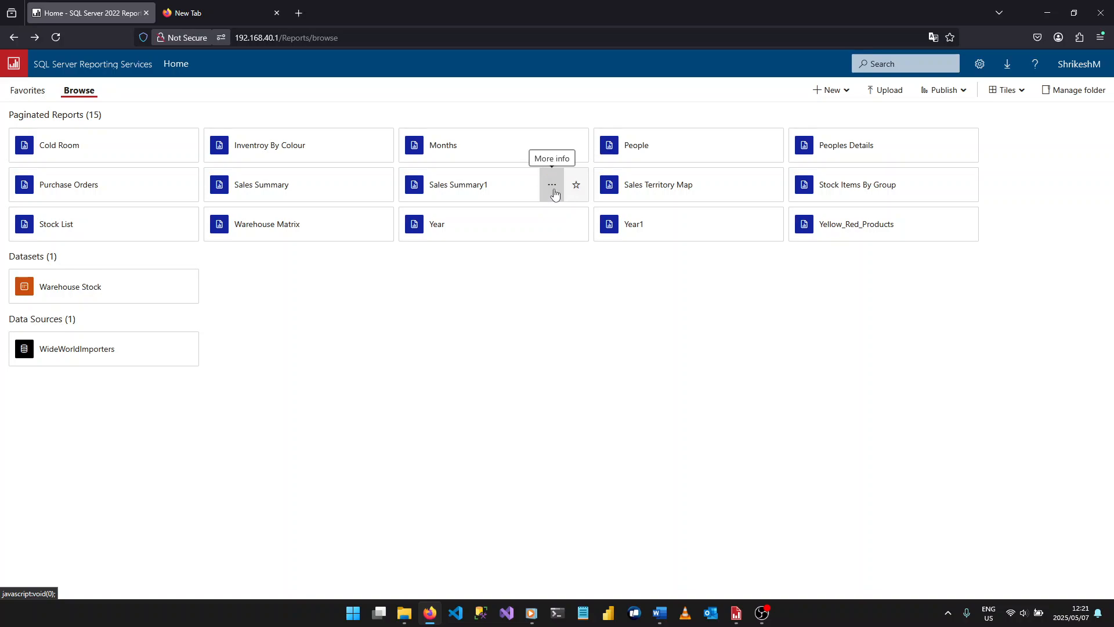
pyautogui.click(552, 188)
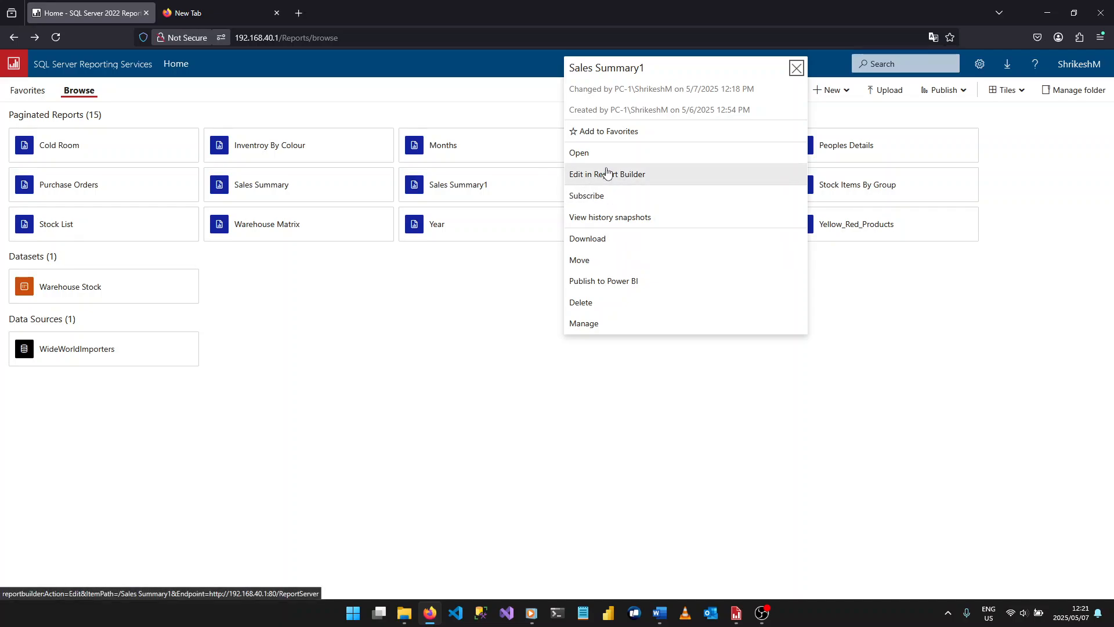
pyautogui.click(558, 241)
pyautogui.click(552, 185)
# - Switch to the Sales Summary1 report in Report Builder and open the sorting options of its sales table
pyautogui.moveTo(736, 612)
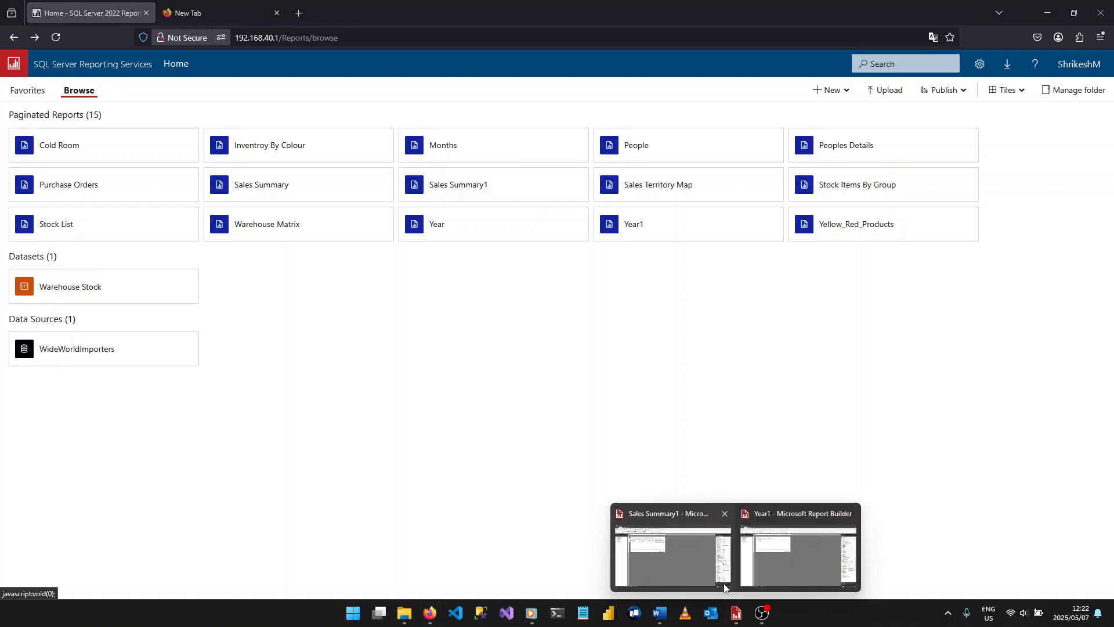
pyautogui.click(702, 548)
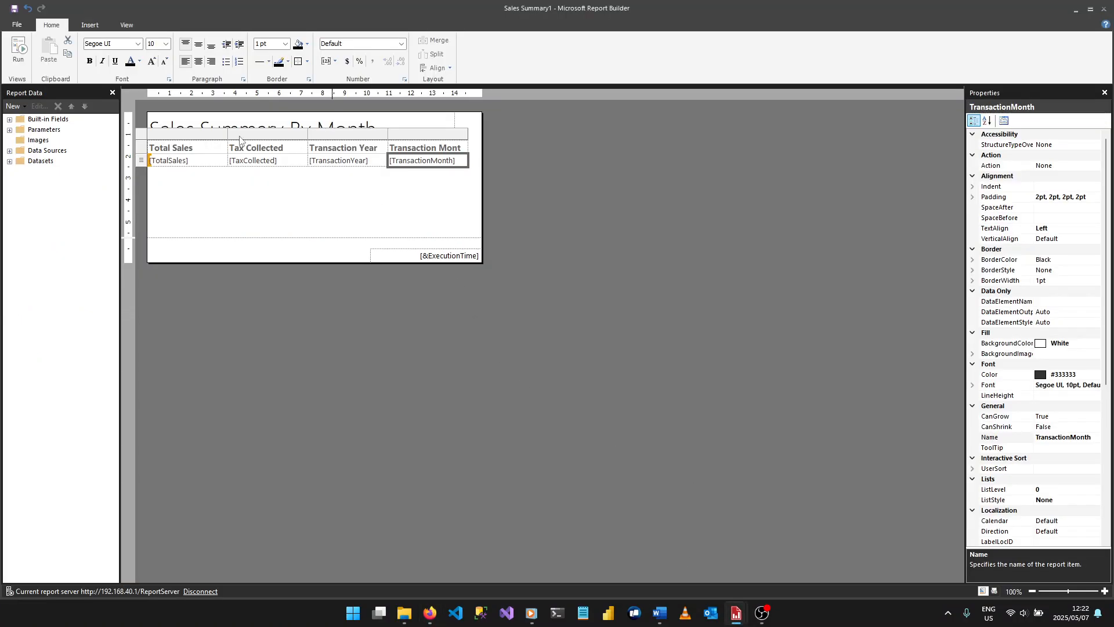
pyautogui.click(392, 207)
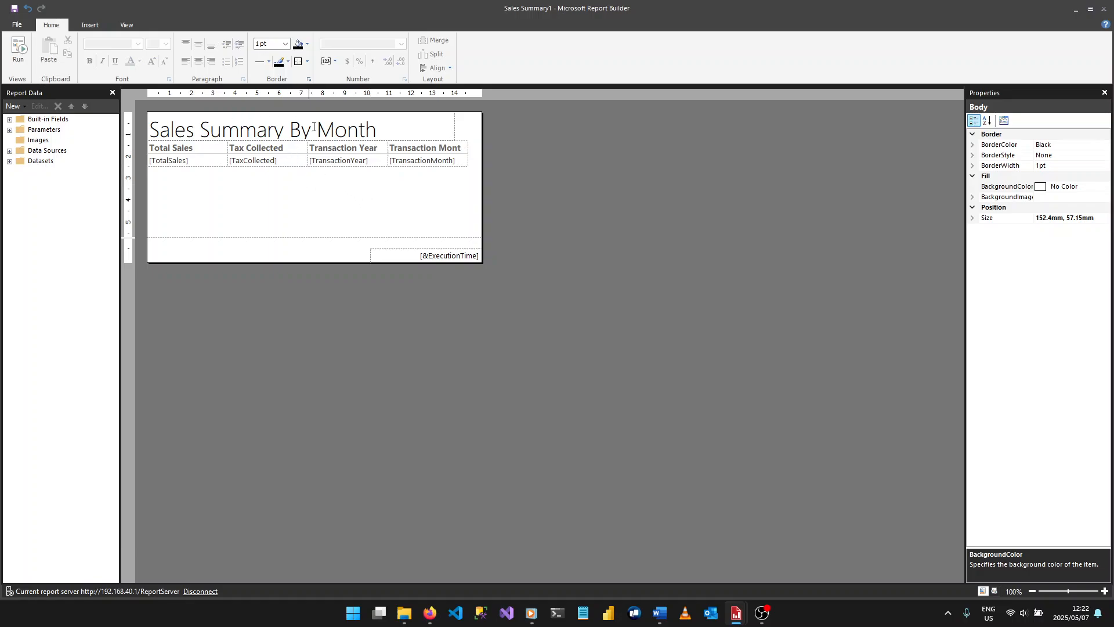
pyautogui.click(356, 152)
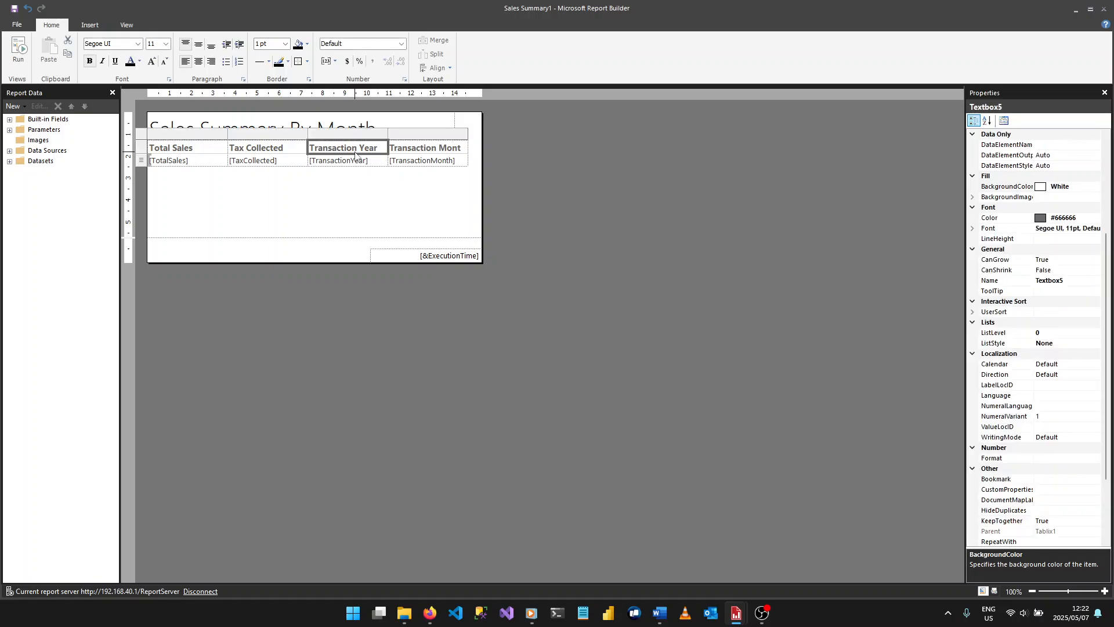
pyautogui.press('Escape')
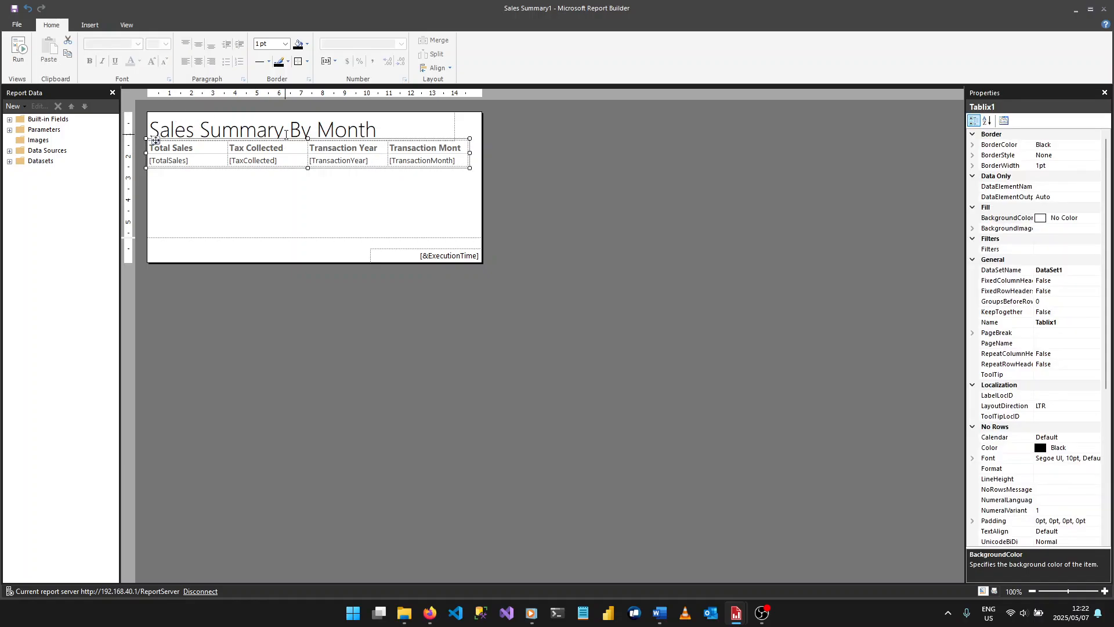
pyautogui.click(1004, 120)
pyautogui.click(434, 190)
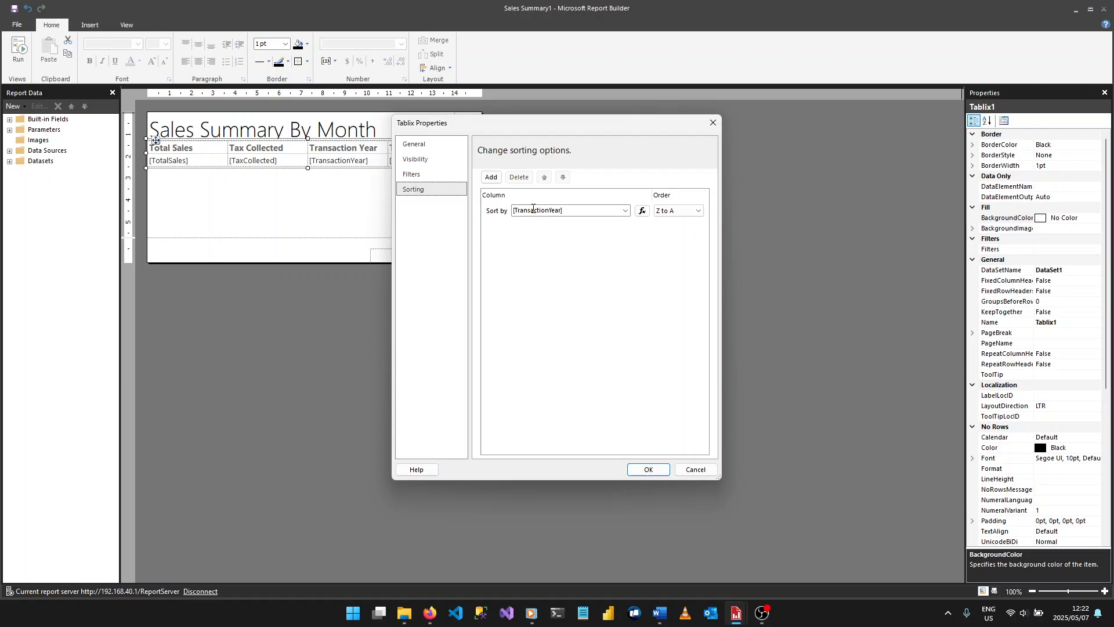
# - Set the sales table's first sort level to [TransactionYear] in Z to A order
pyautogui.click(586, 214)
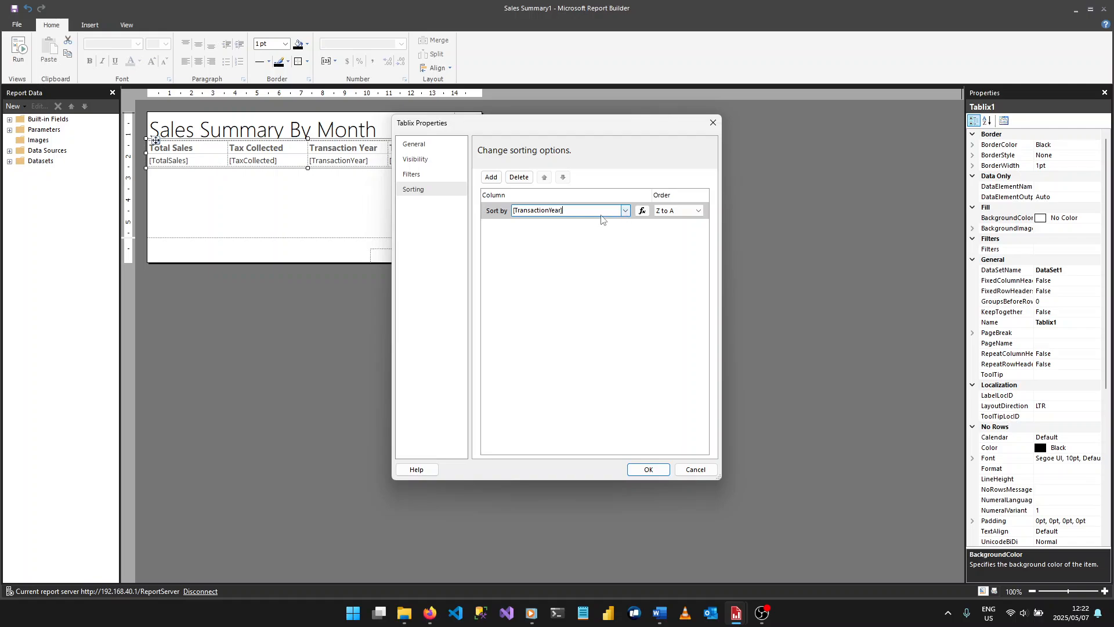
pyautogui.click(625, 211)
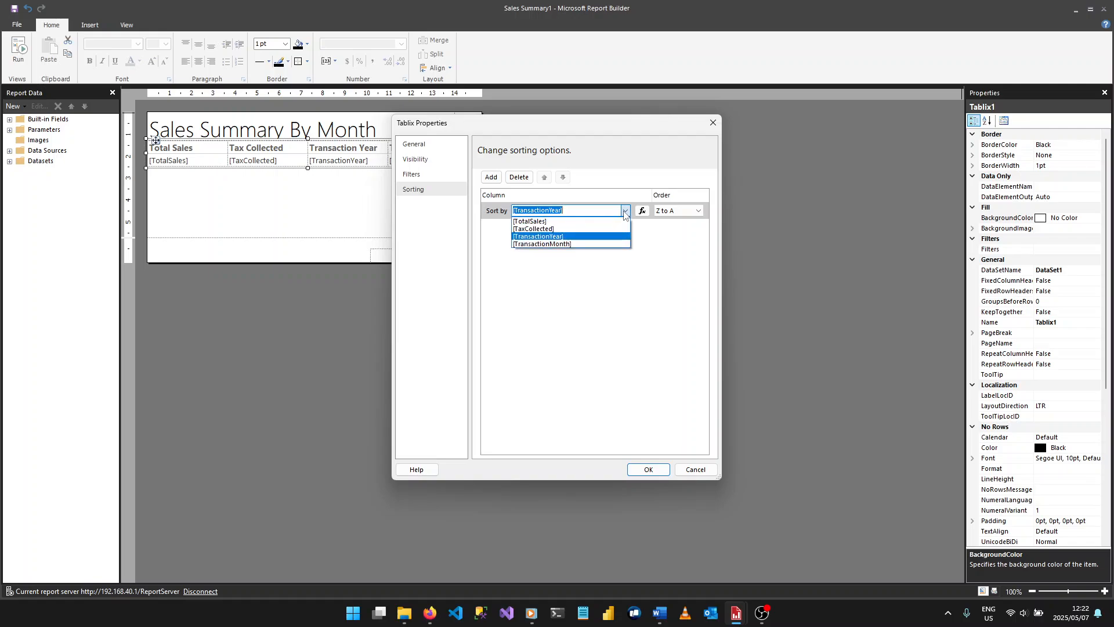
pyautogui.click(664, 261)
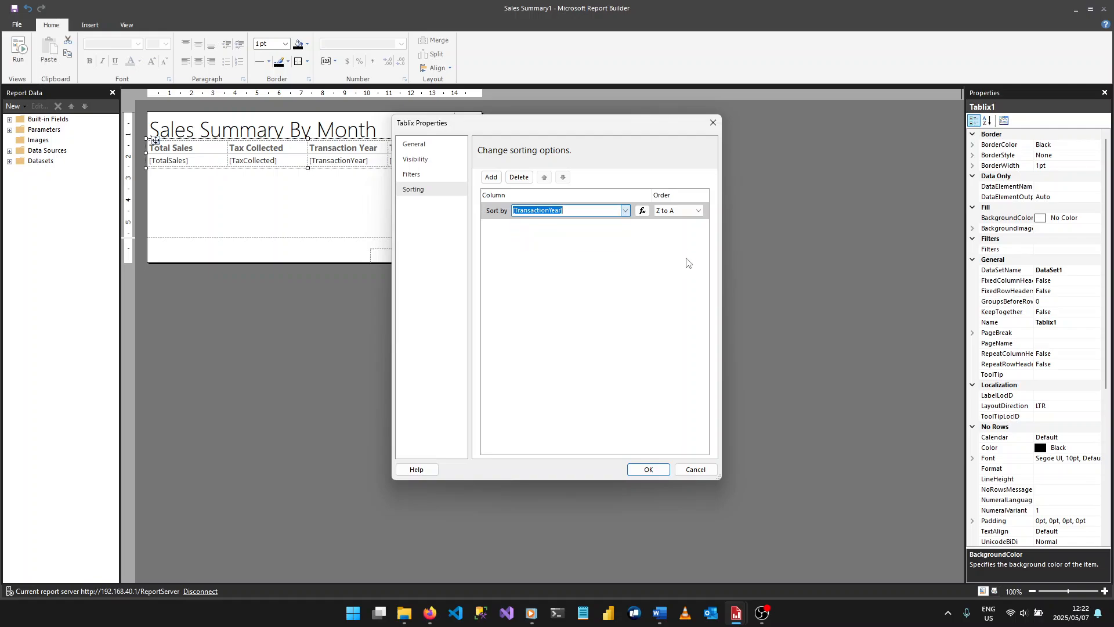
pyautogui.click(699, 214)
pyautogui.click(676, 230)
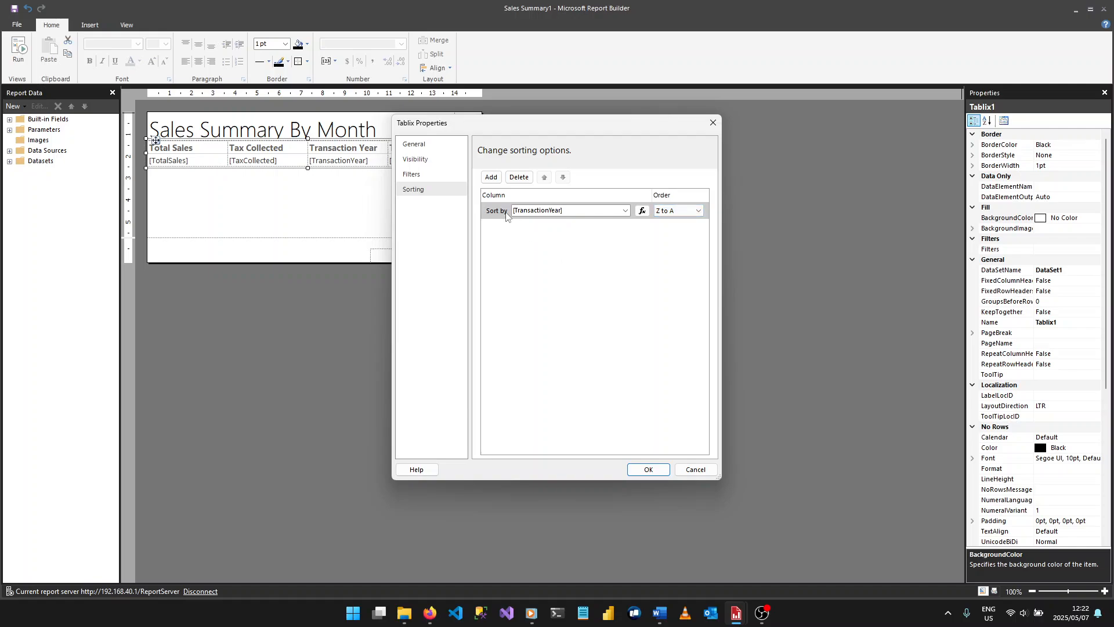
# - Add a second sort level to the sales table by [TransactionMonth] in Z to A order
pyautogui.click(490, 177)
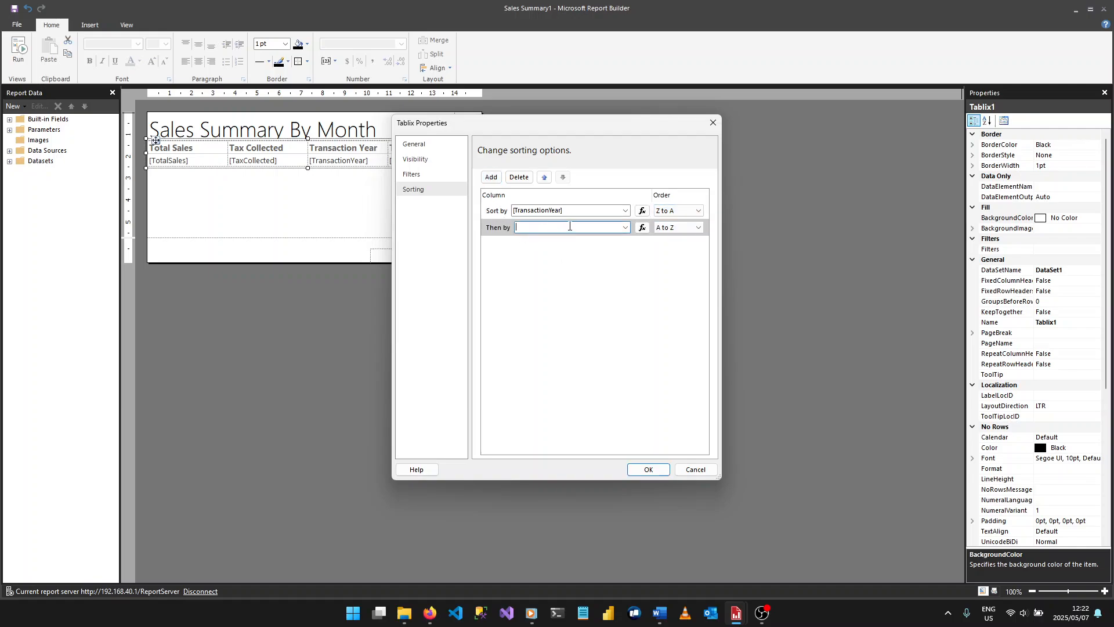
pyautogui.click(626, 227)
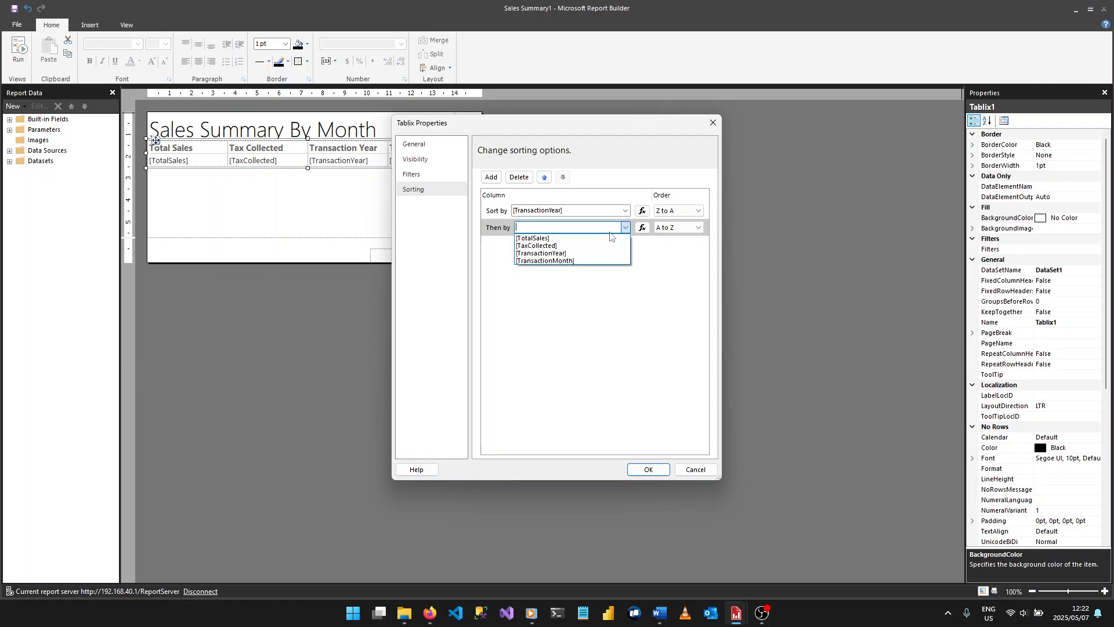
pyautogui.click(579, 262)
pyautogui.click(693, 226)
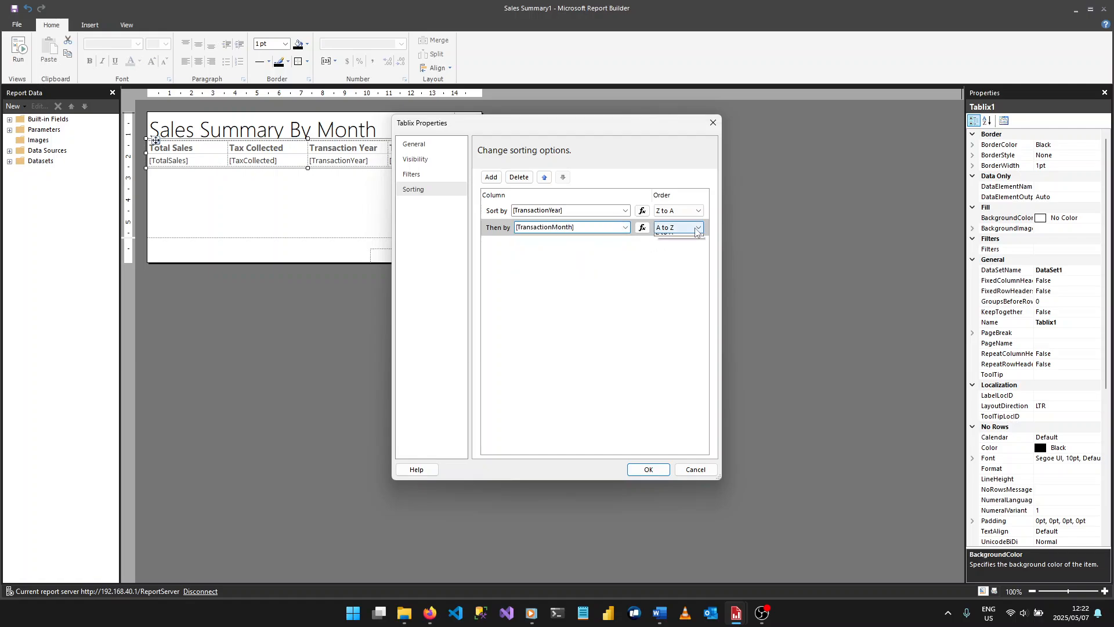
pyautogui.click(683, 247)
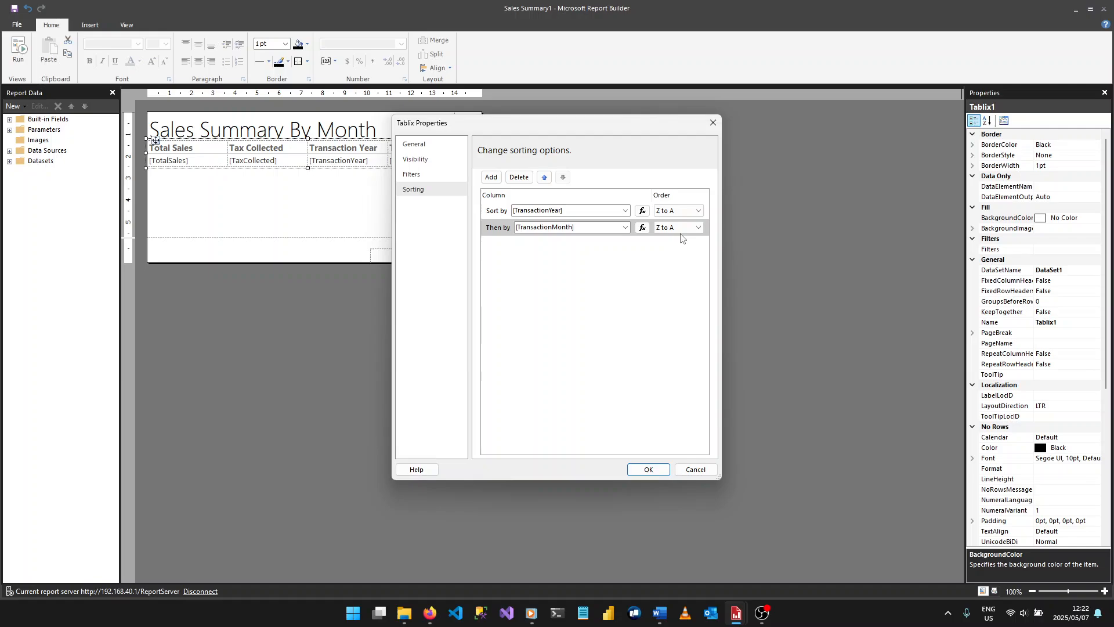
# - Apply the sales table's sort settings and run the report for transaction year 2016
pyautogui.click(653, 470)
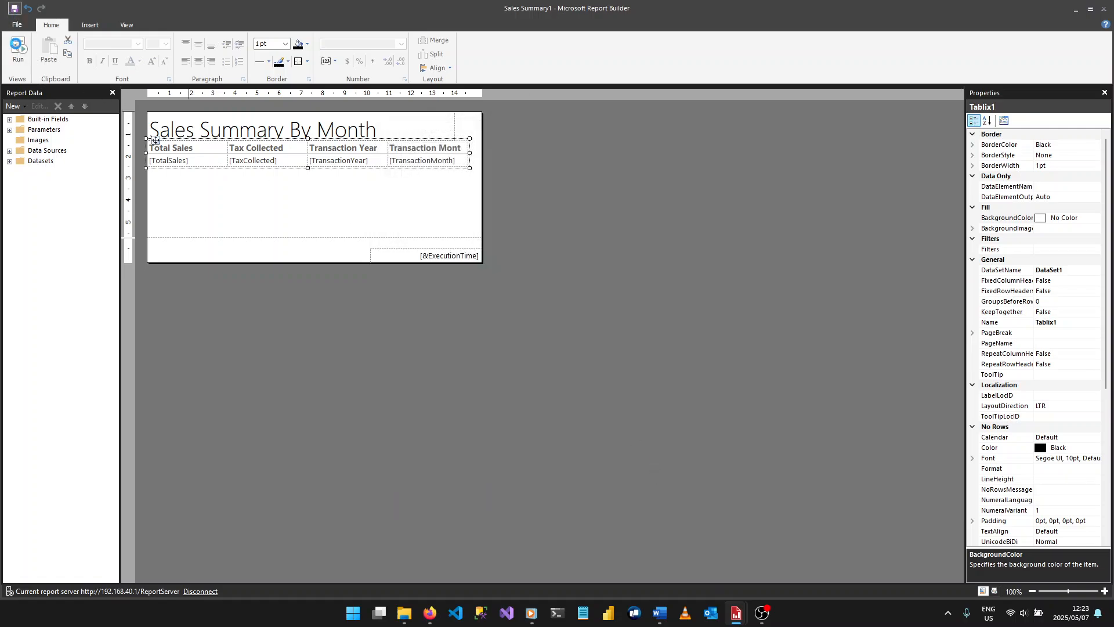
pyautogui.click(18, 48)
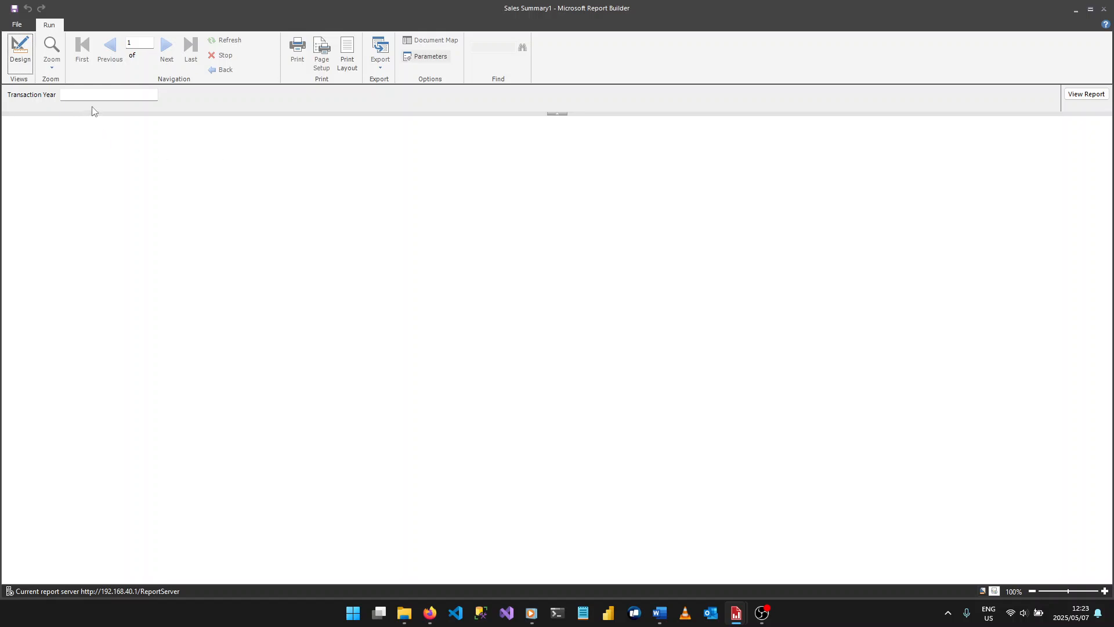
pyautogui.click(108, 98)
pyautogui.press('Return')
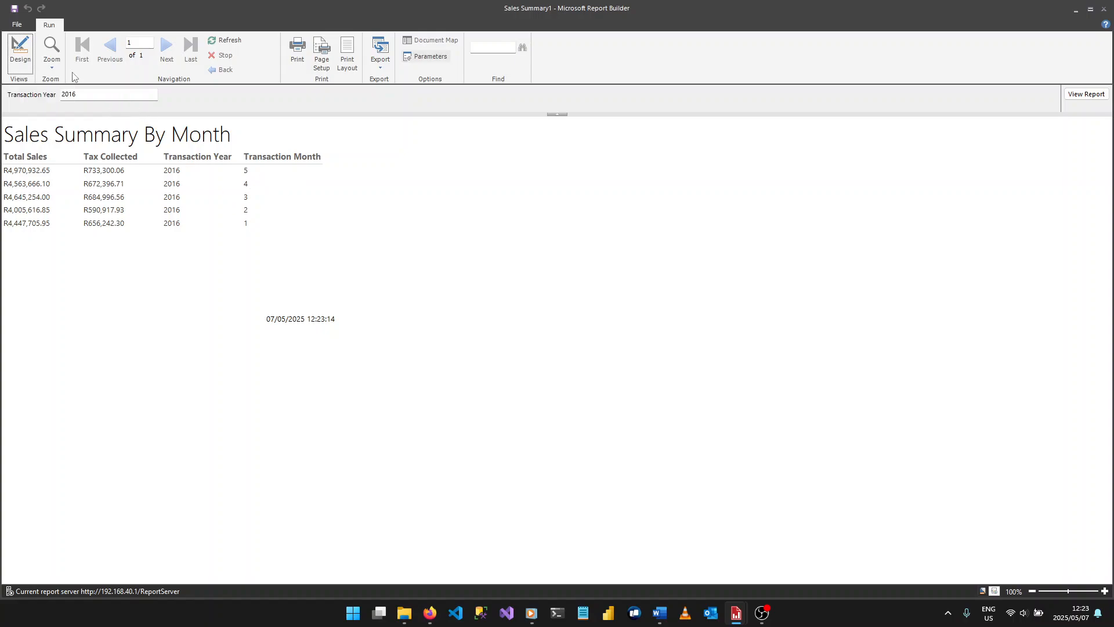
# - Return to the report design and enable interactive sorting of detail rows by [TransactionYear] on the Transaction Year header
pyautogui.click(20, 60)
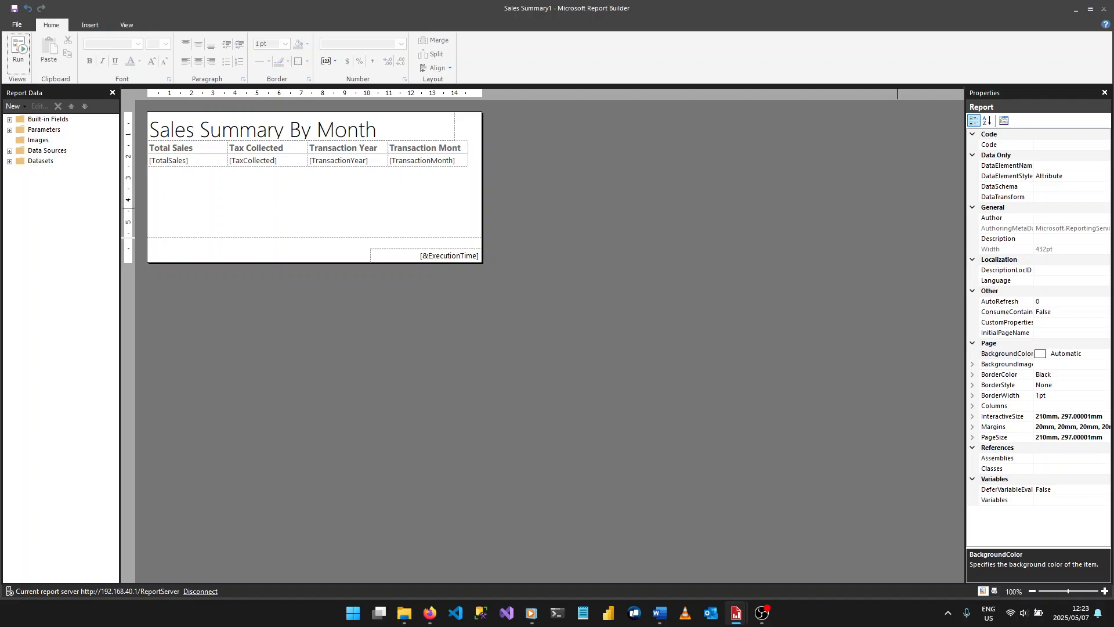
pyautogui.click(373, 197)
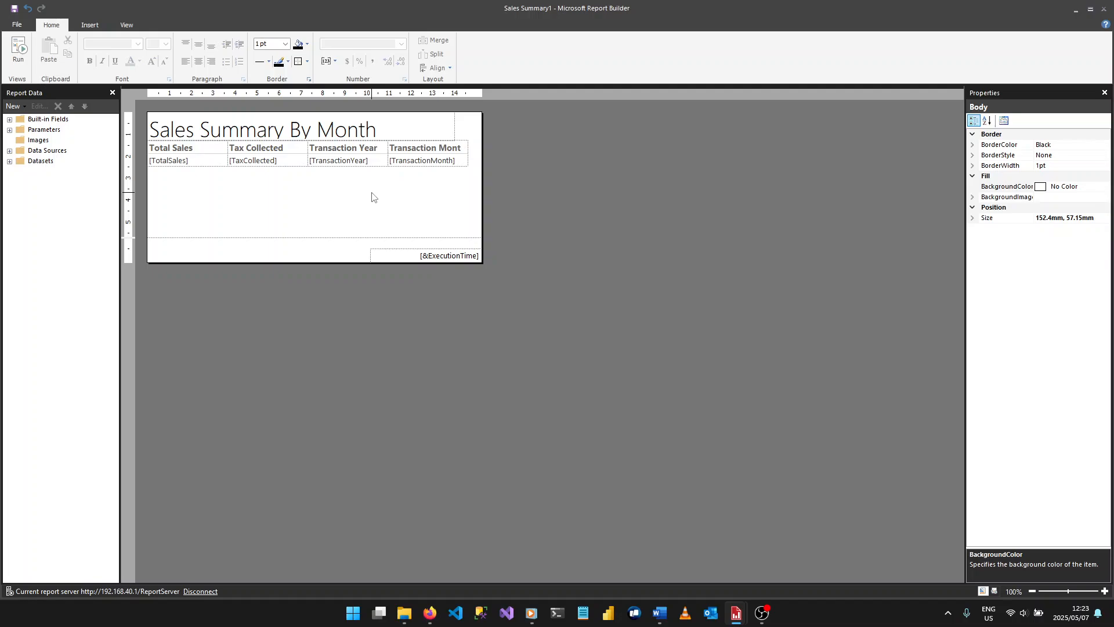
pyautogui.doubleClick(378, 147)
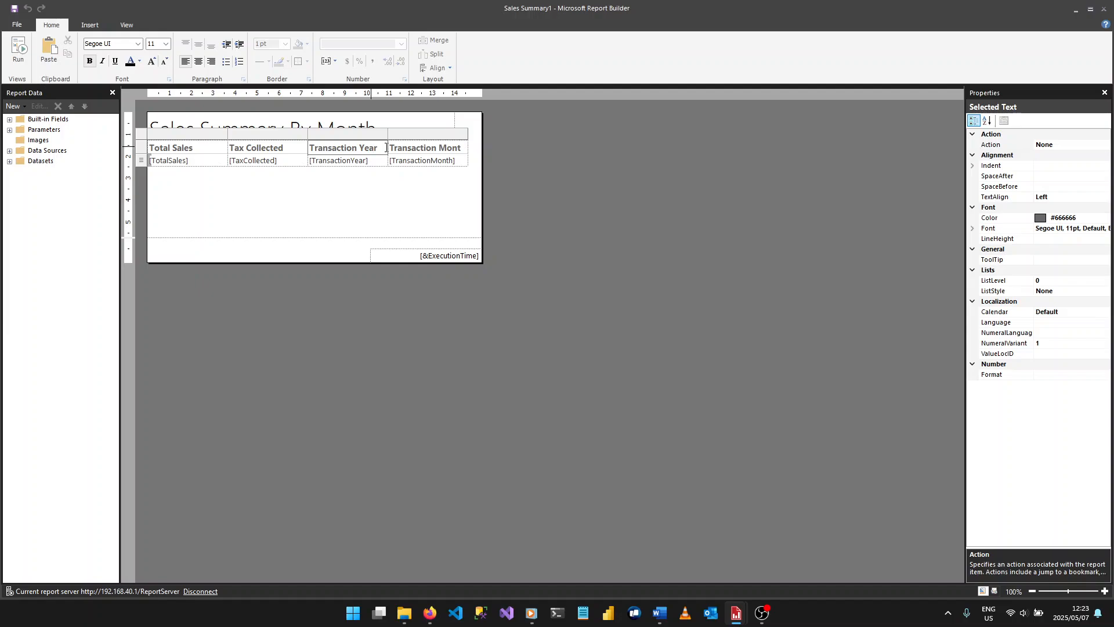
pyautogui.click(387, 149)
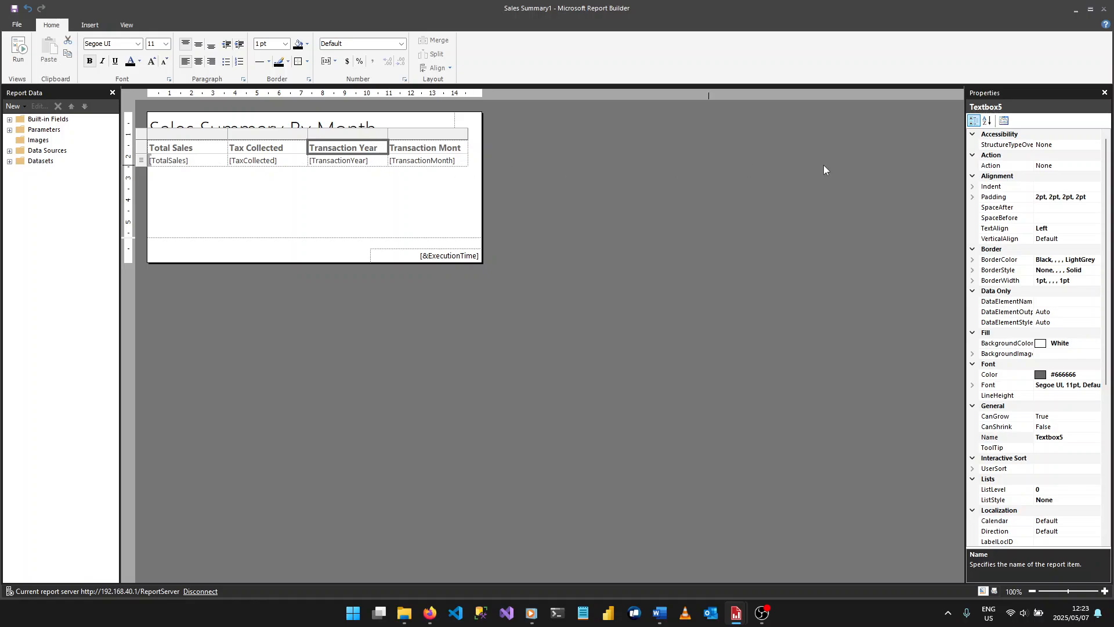
pyautogui.click(1003, 121)
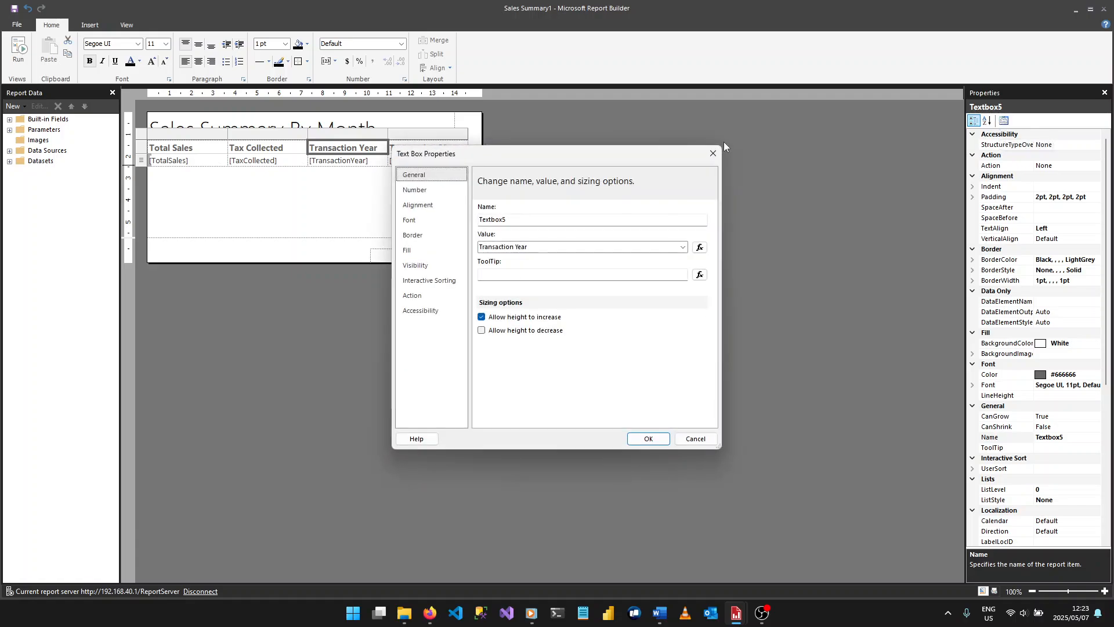
pyautogui.click(428, 281)
pyautogui.click(529, 208)
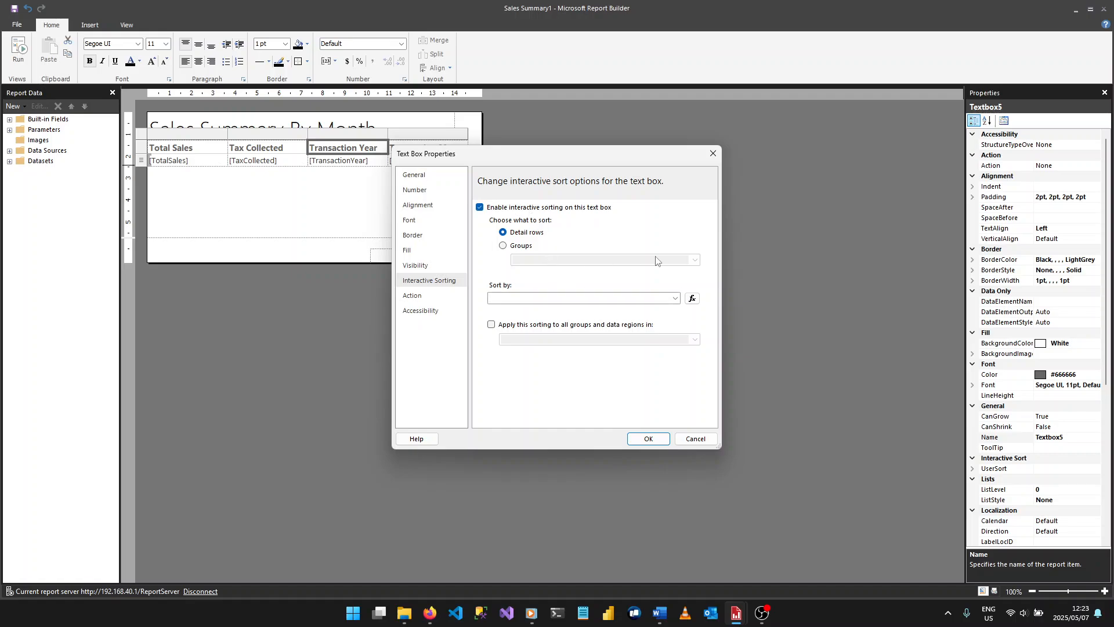
pyautogui.click(673, 300)
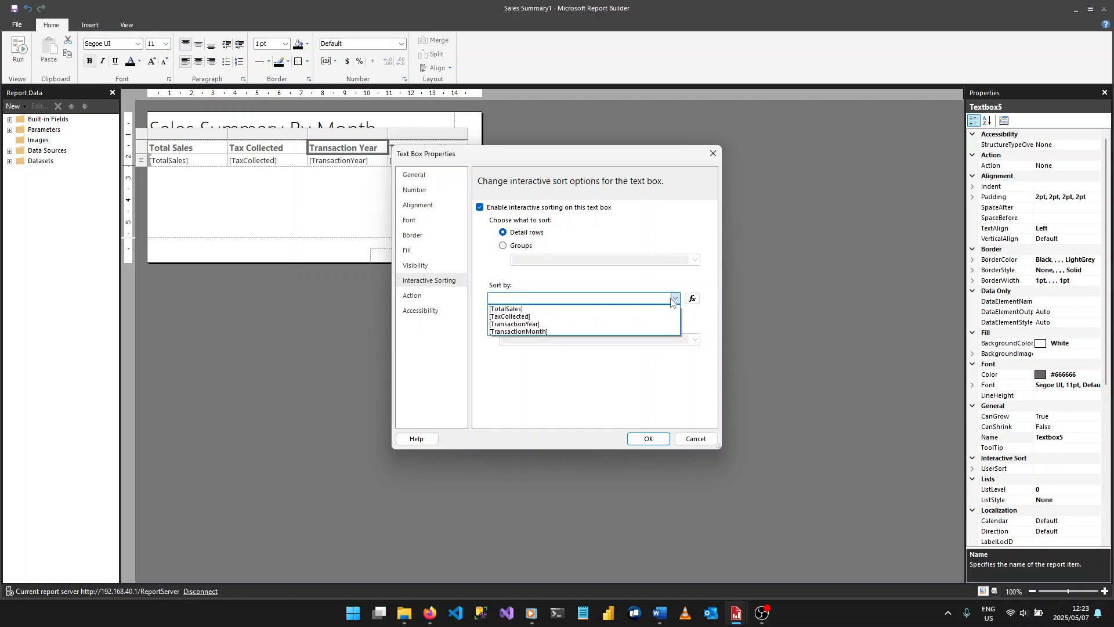
pyautogui.click(581, 325)
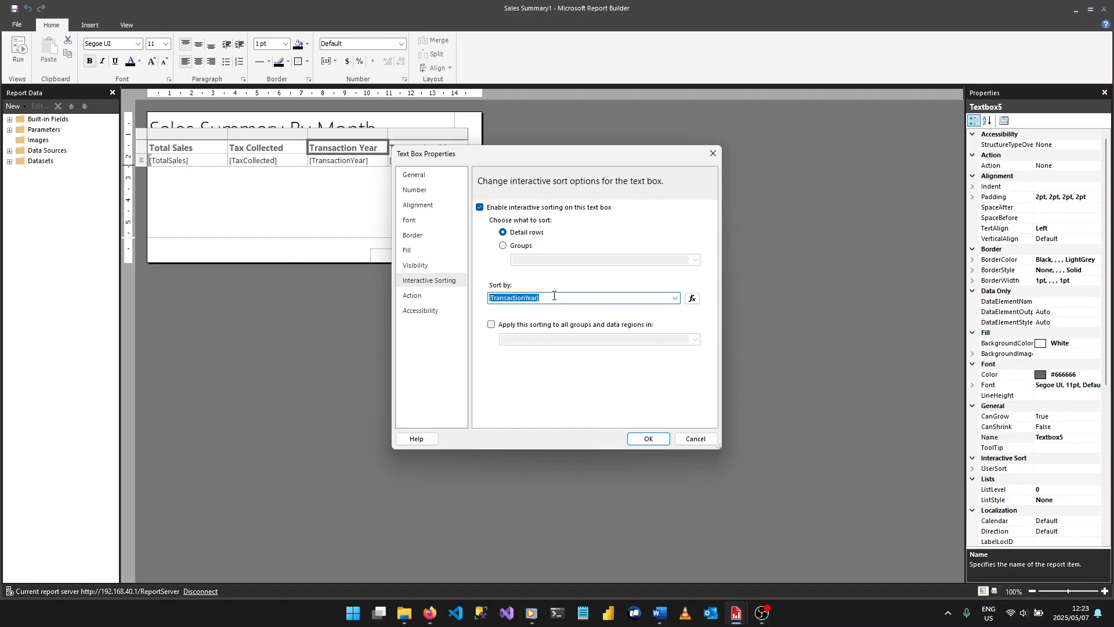
pyautogui.click(655, 445)
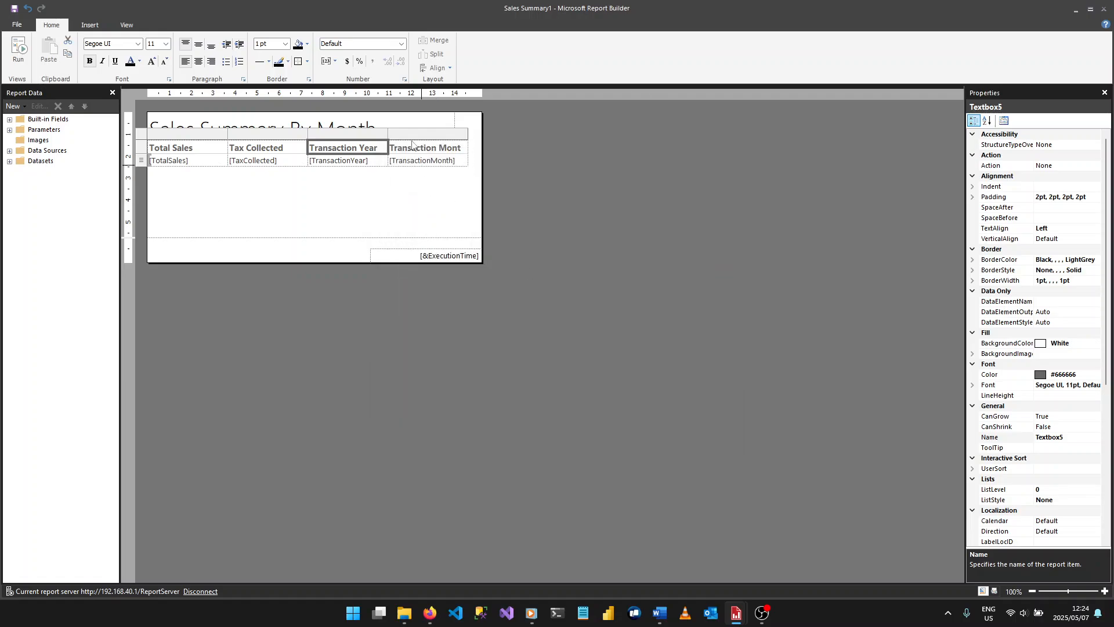
# - Enable interactive sorting of detail rows by [TransactionMonth] on the Transaction Month header
pyautogui.click(427, 149)
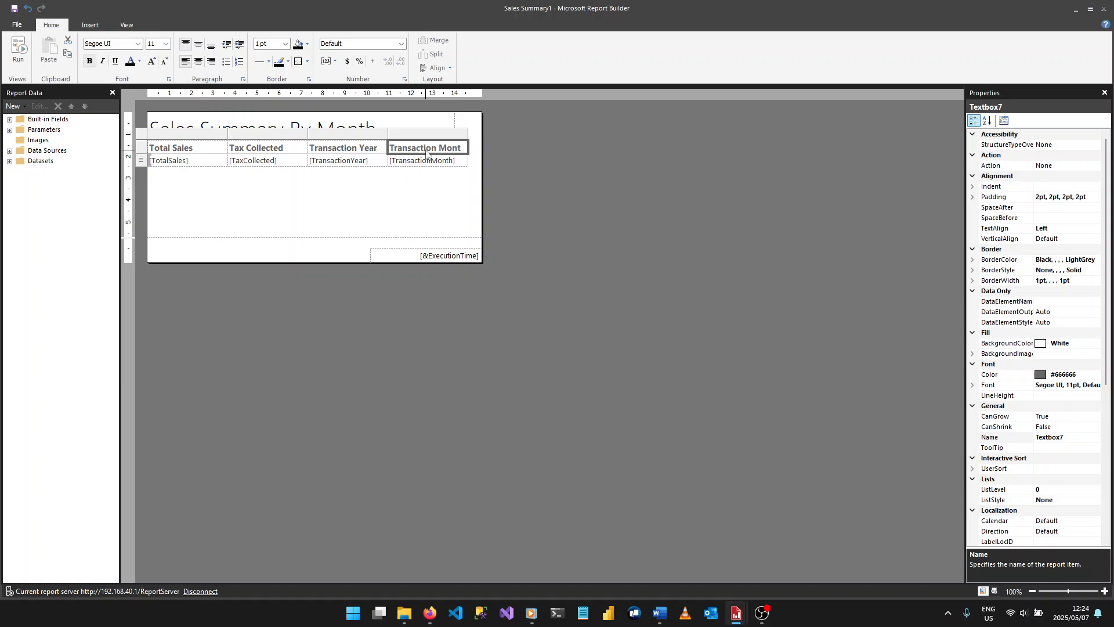
pyautogui.press('Escape')
pyautogui.doubleClick(428, 149)
pyautogui.press('Escape')
pyautogui.click(1004, 120)
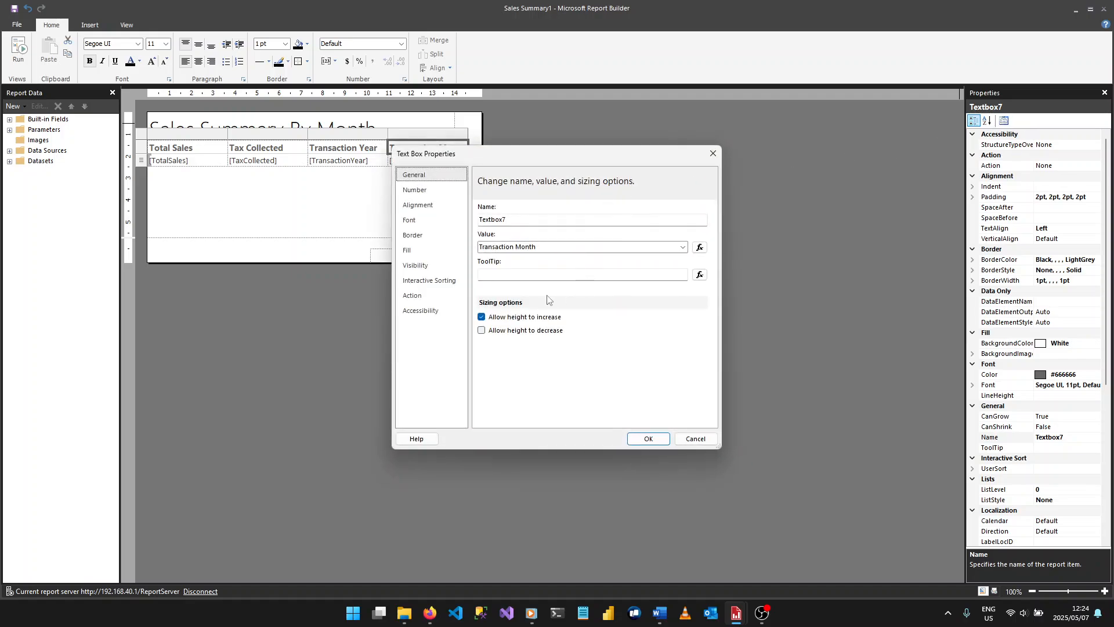
pyautogui.click(441, 281)
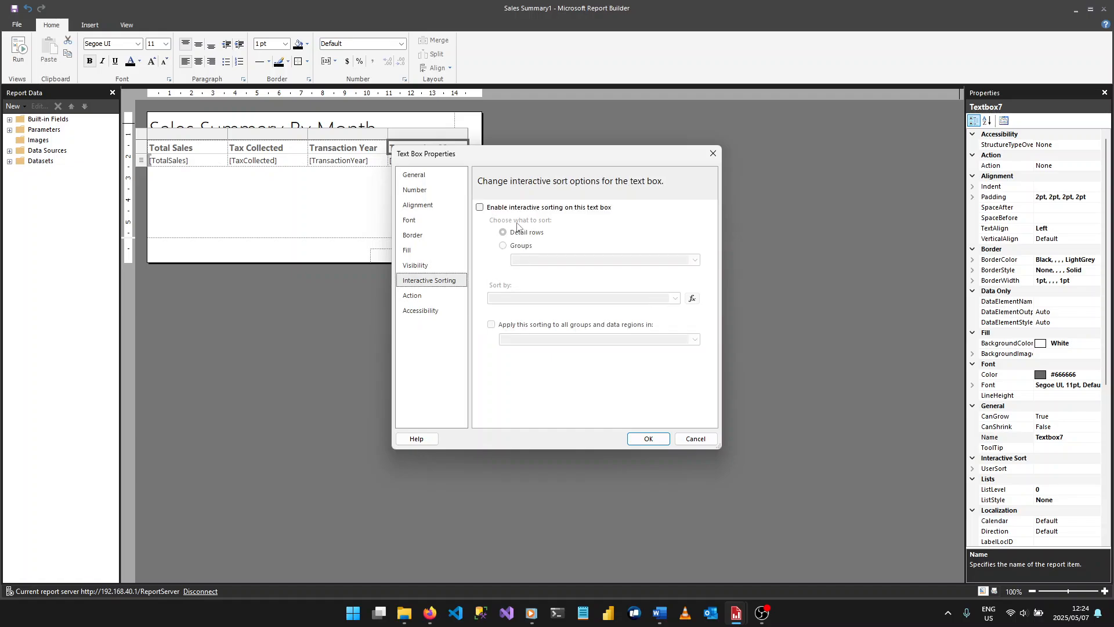
pyautogui.click(516, 208)
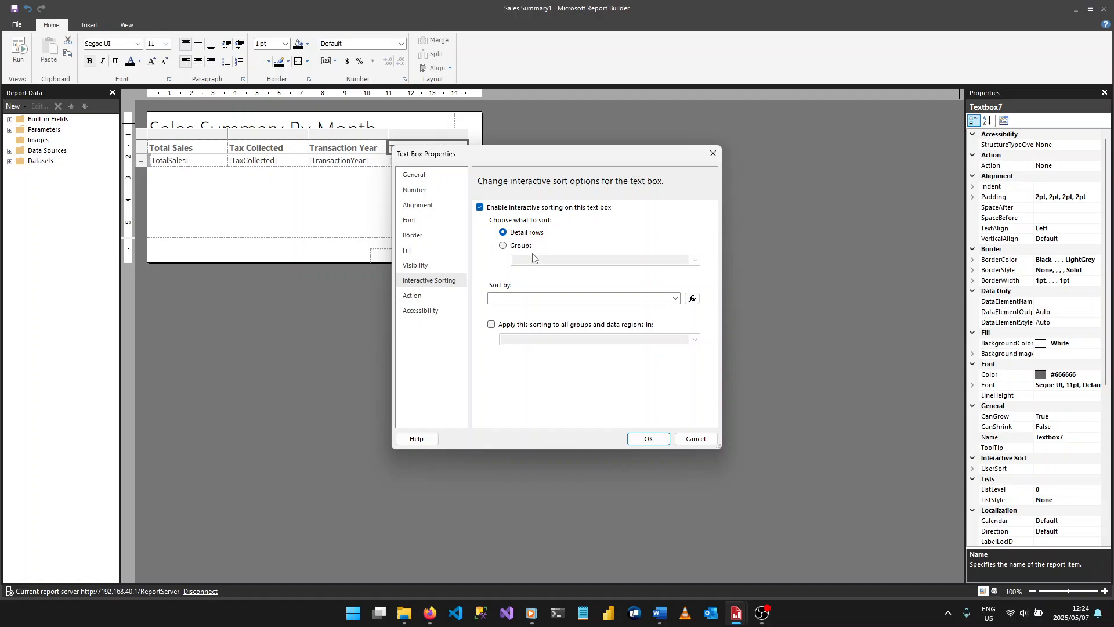
pyautogui.click(532, 297)
pyautogui.click(674, 298)
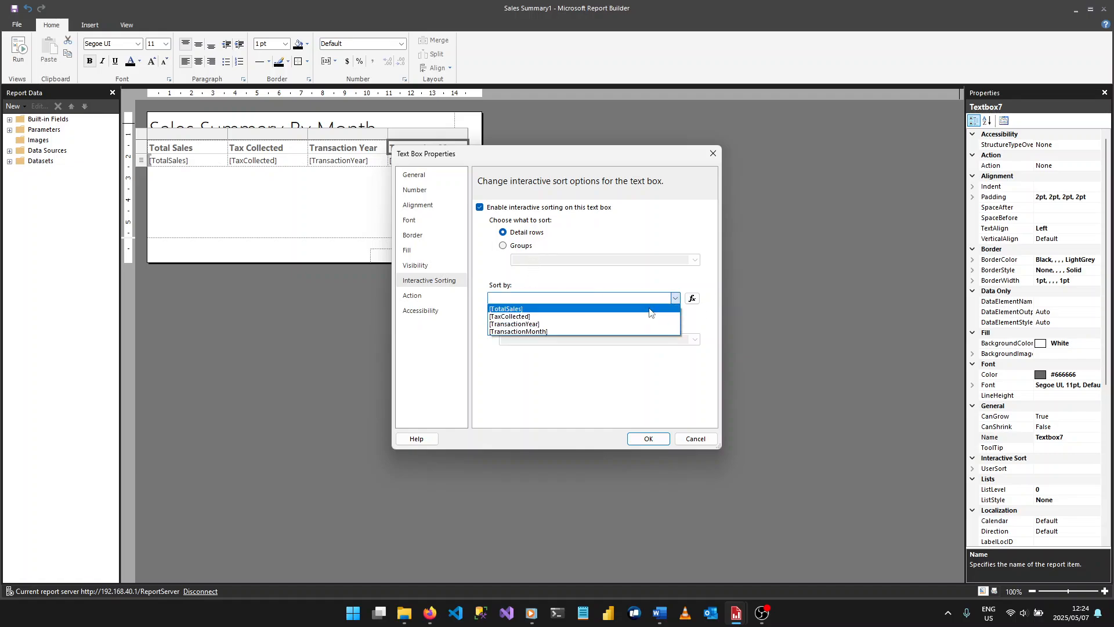
pyautogui.click(565, 332)
pyautogui.click(692, 299)
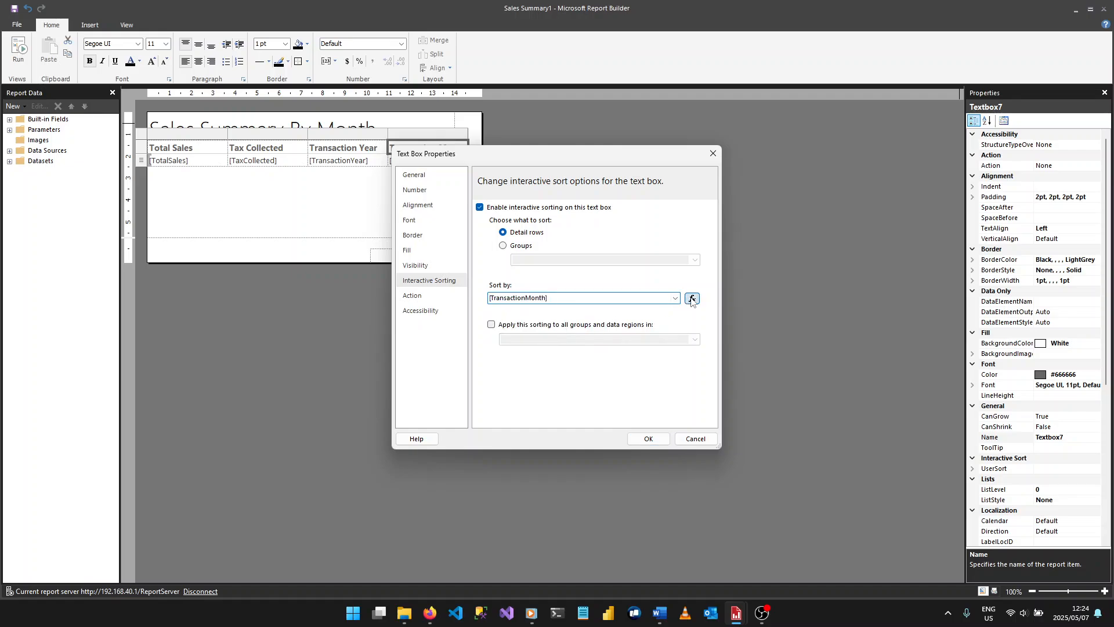
pyautogui.click(693, 461)
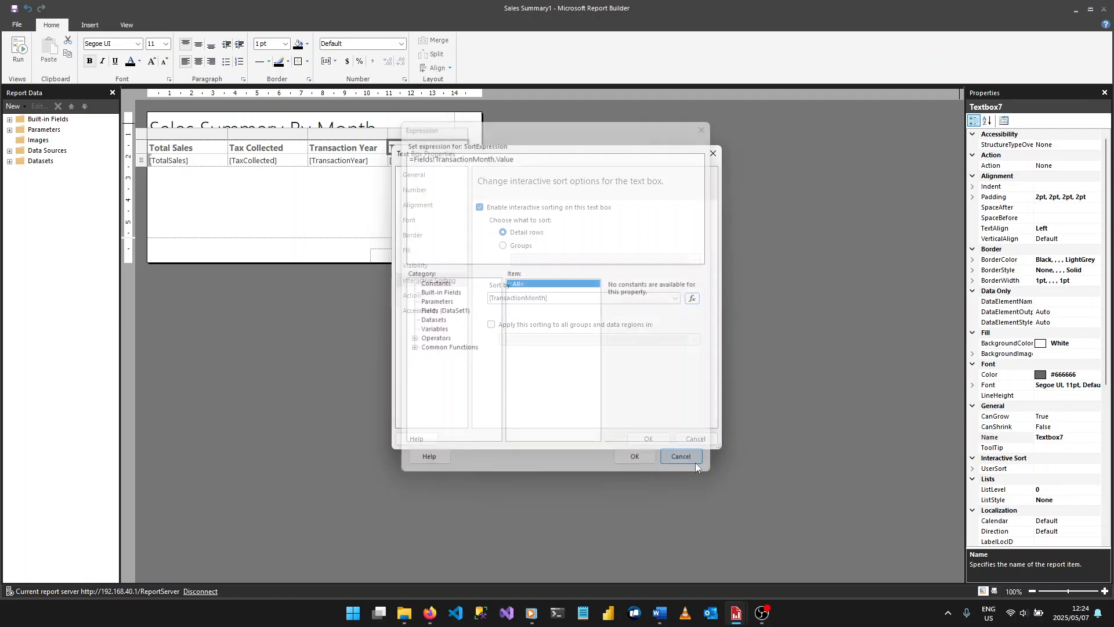
pyautogui.click(645, 439)
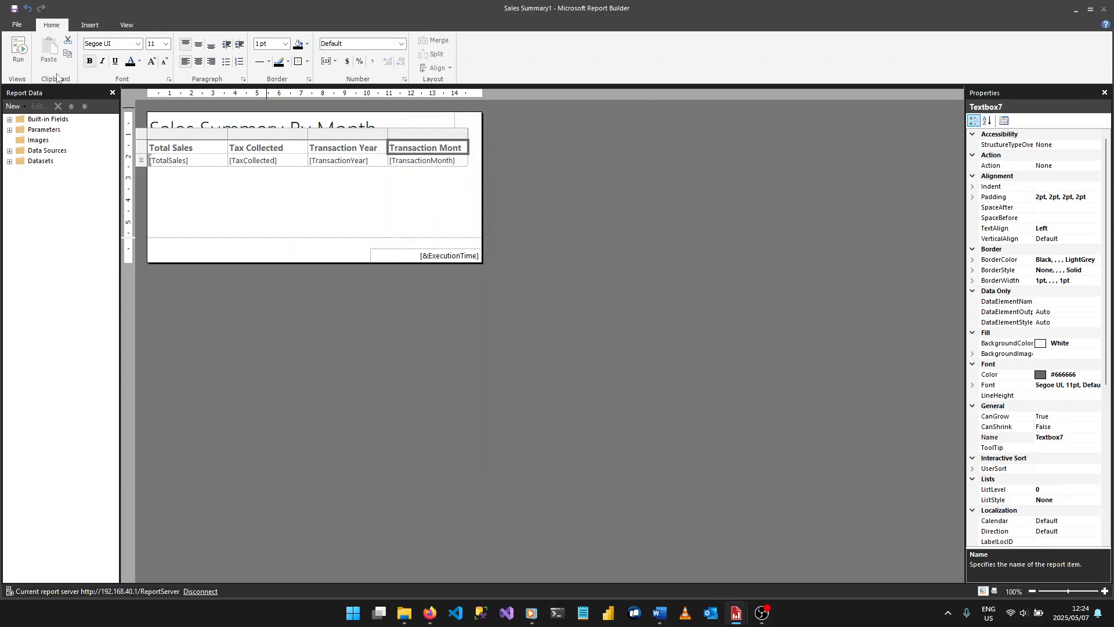
# - Run the report for transaction year 2015 and test the Transaction Month sorting in ascending and descending order
pyautogui.click(17, 51)
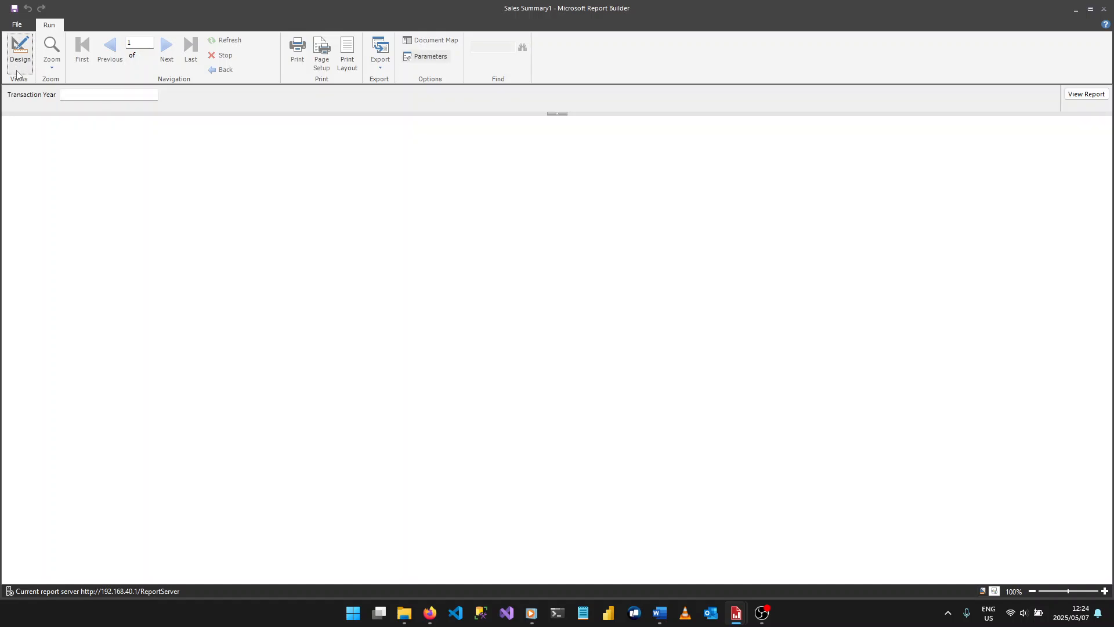
pyautogui.click(115, 95)
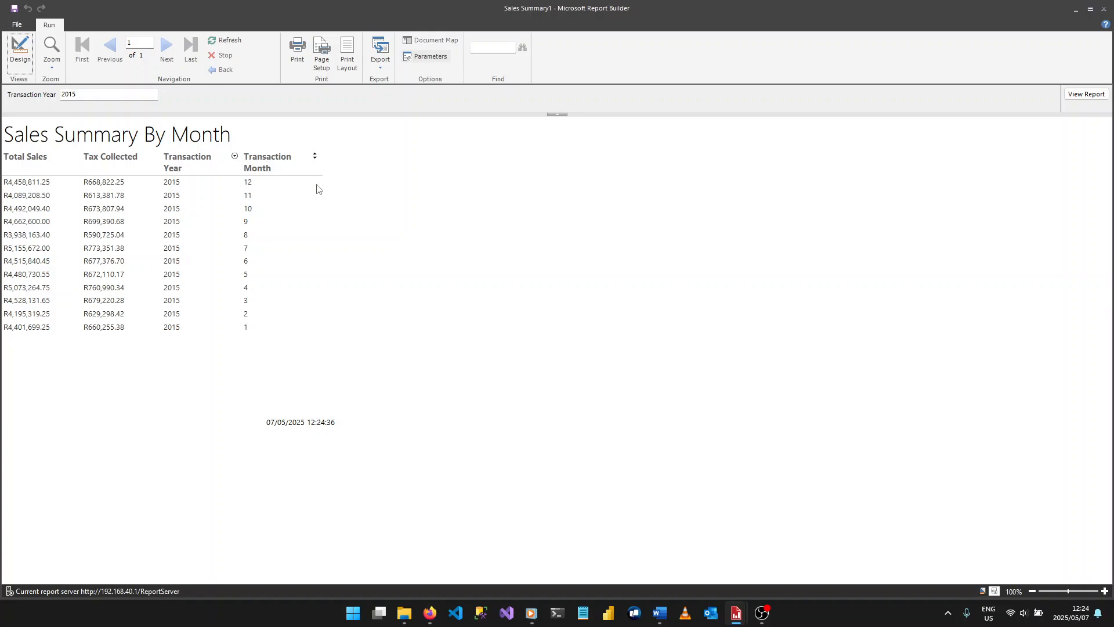
pyautogui.click(315, 157)
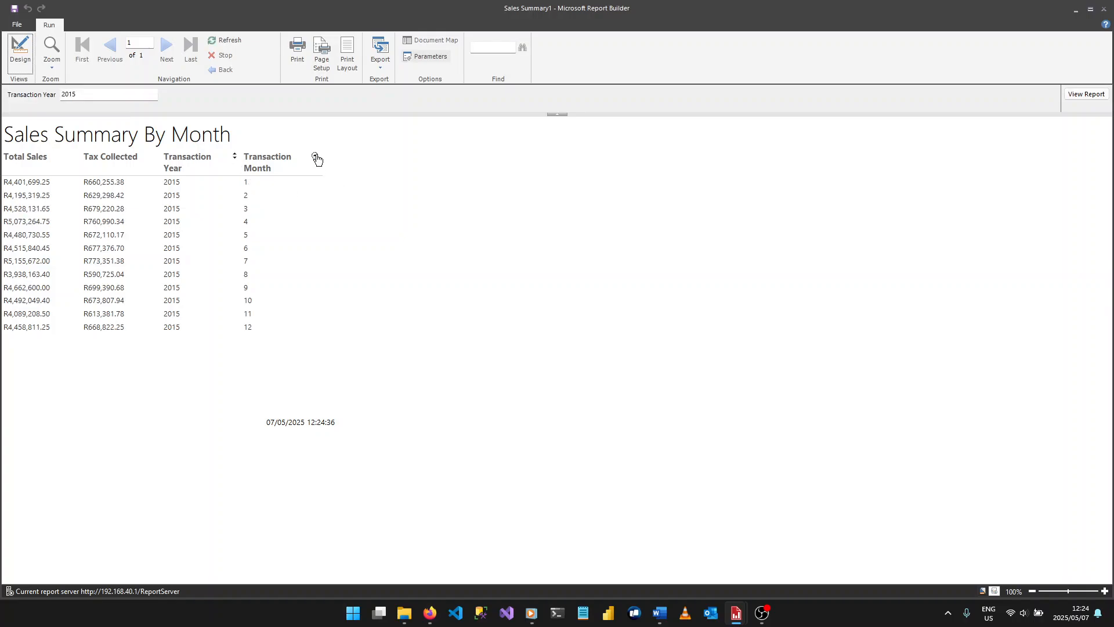
pyautogui.click(316, 156)
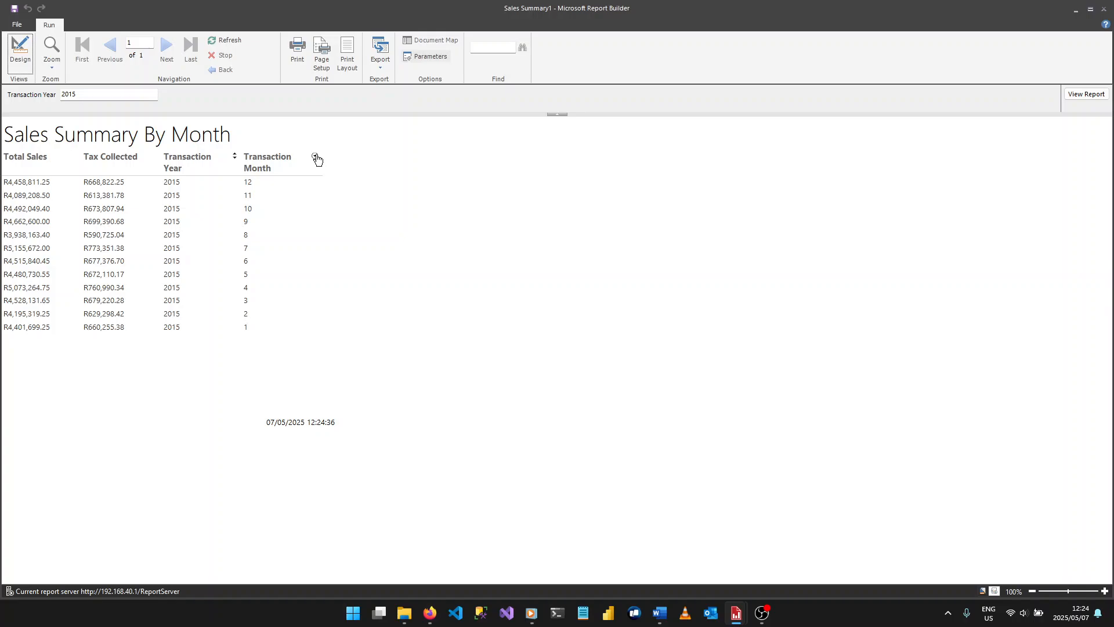
# - Return to the report design and disable interactive sorting on the Transaction Year header
pyautogui.click(20, 51)
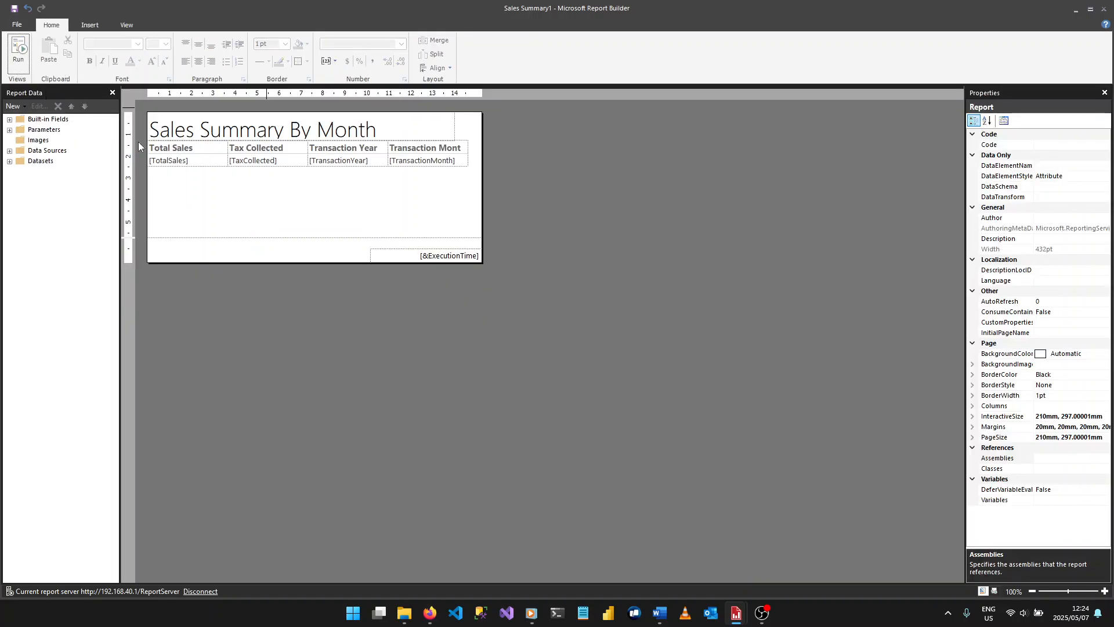
pyautogui.click(368, 147)
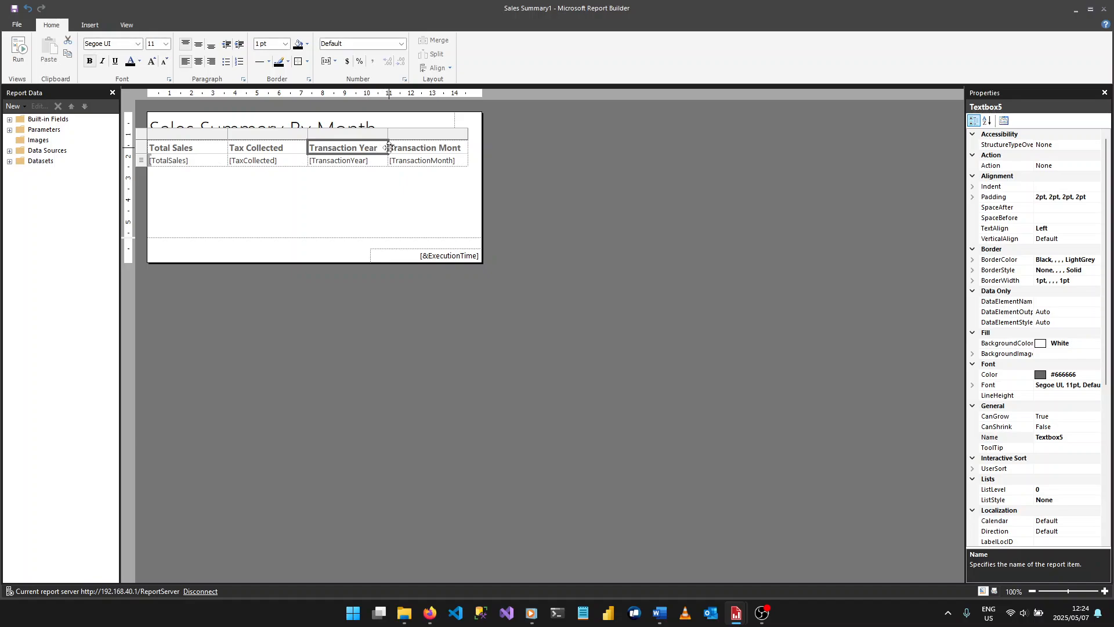
pyautogui.click(172, 150)
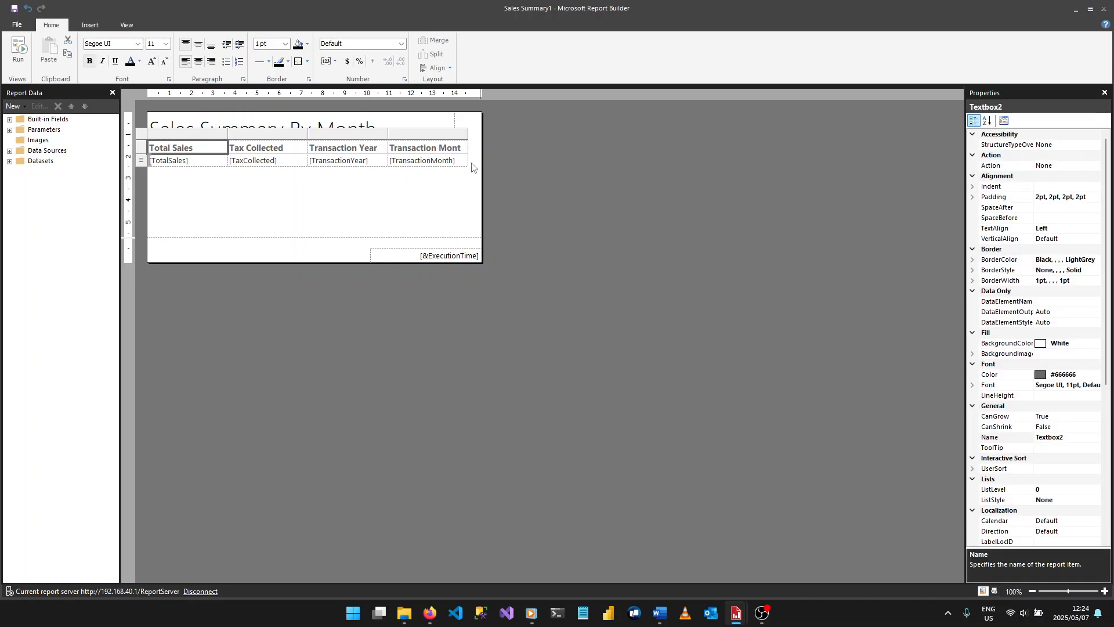
pyautogui.click(360, 147)
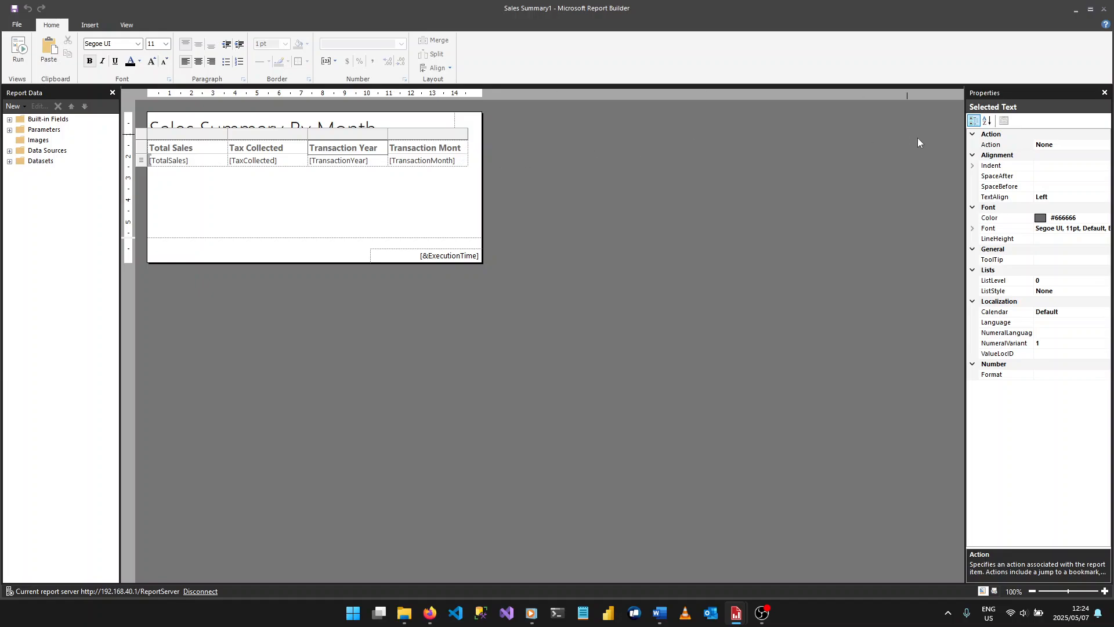
pyautogui.click(1026, 129)
pyautogui.click(1005, 121)
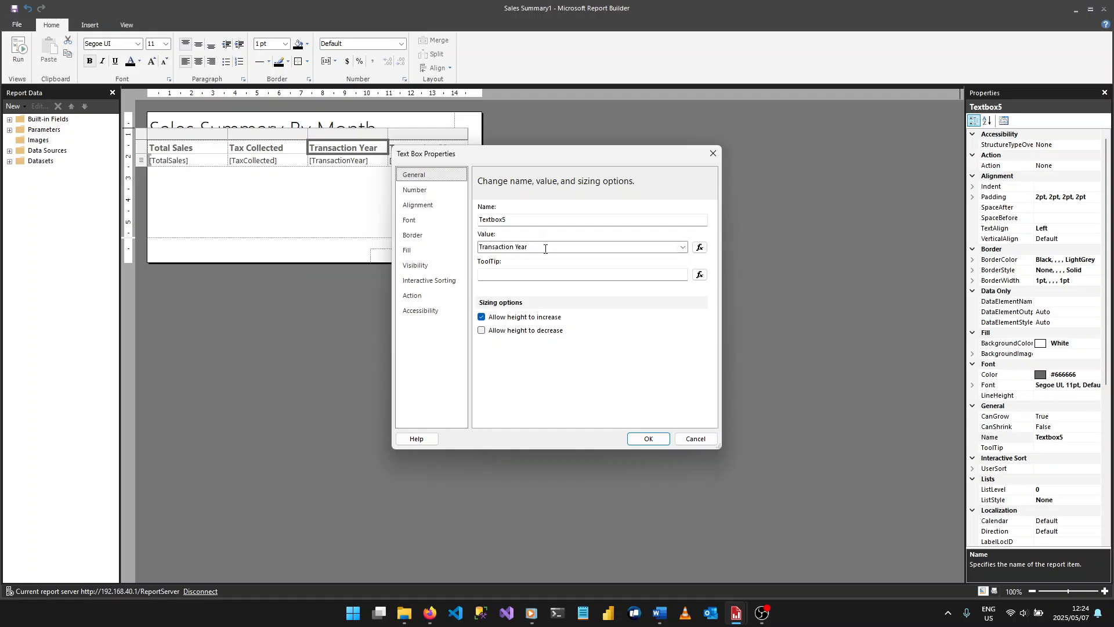
pyautogui.click(429, 280)
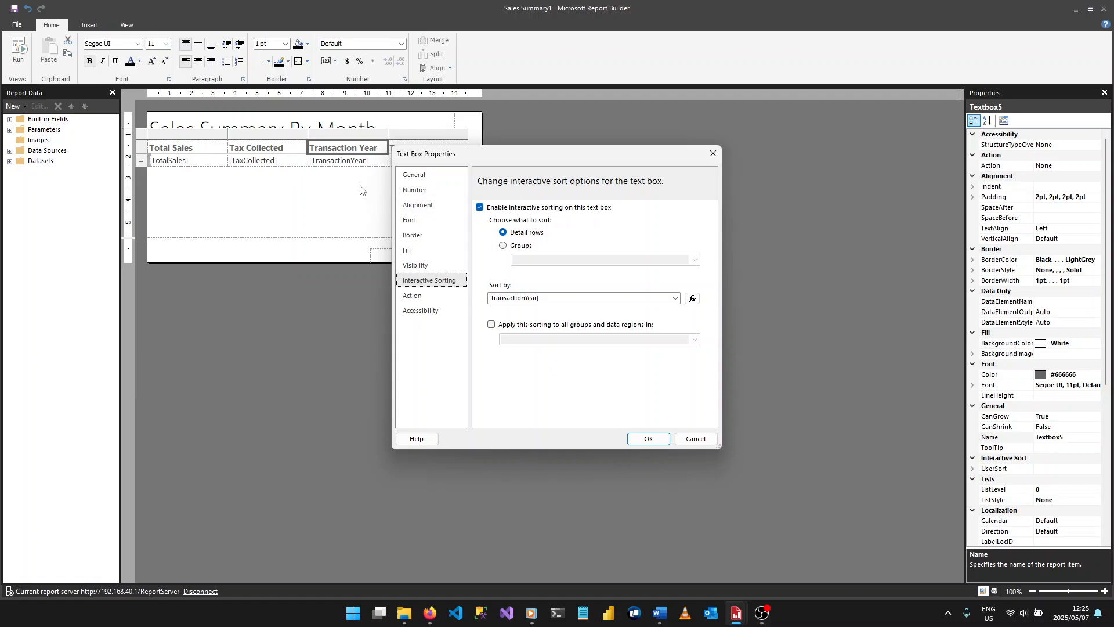
pyautogui.click(493, 208)
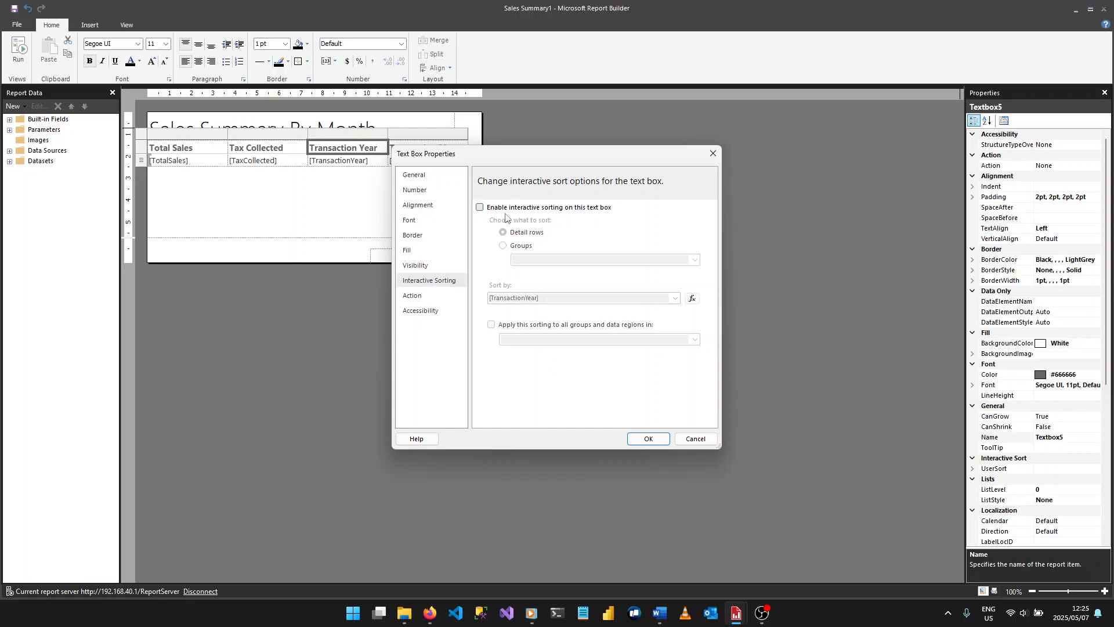
pyautogui.click(647, 439)
# - Enable interactive sorting of detail rows by [TotalSales] on the Total Sales header
pyautogui.click(206, 152)
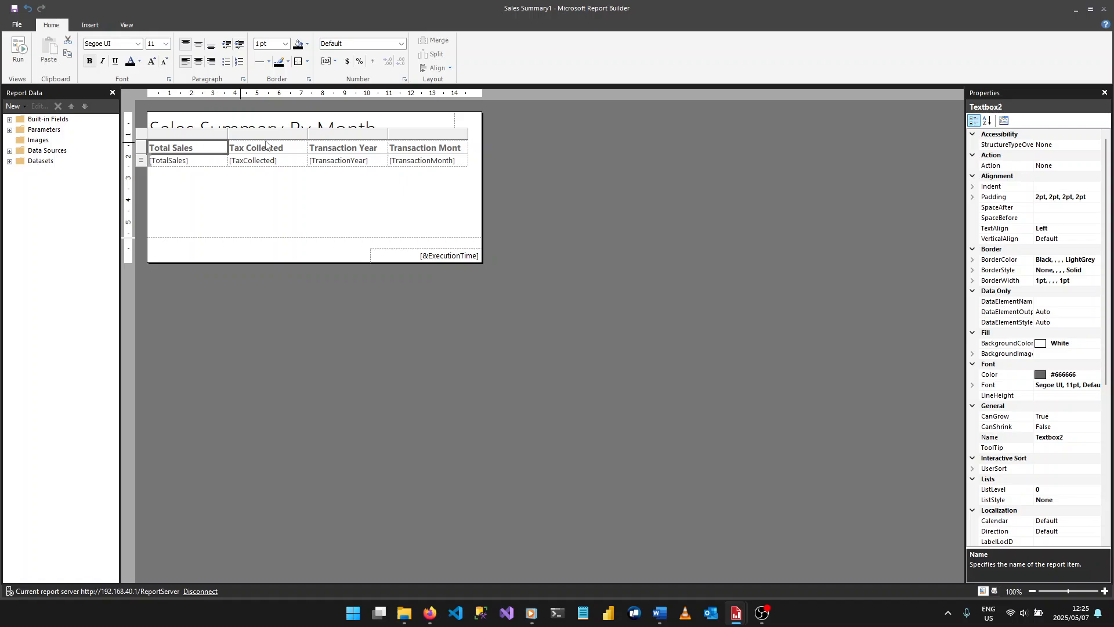
pyautogui.click(1003, 121)
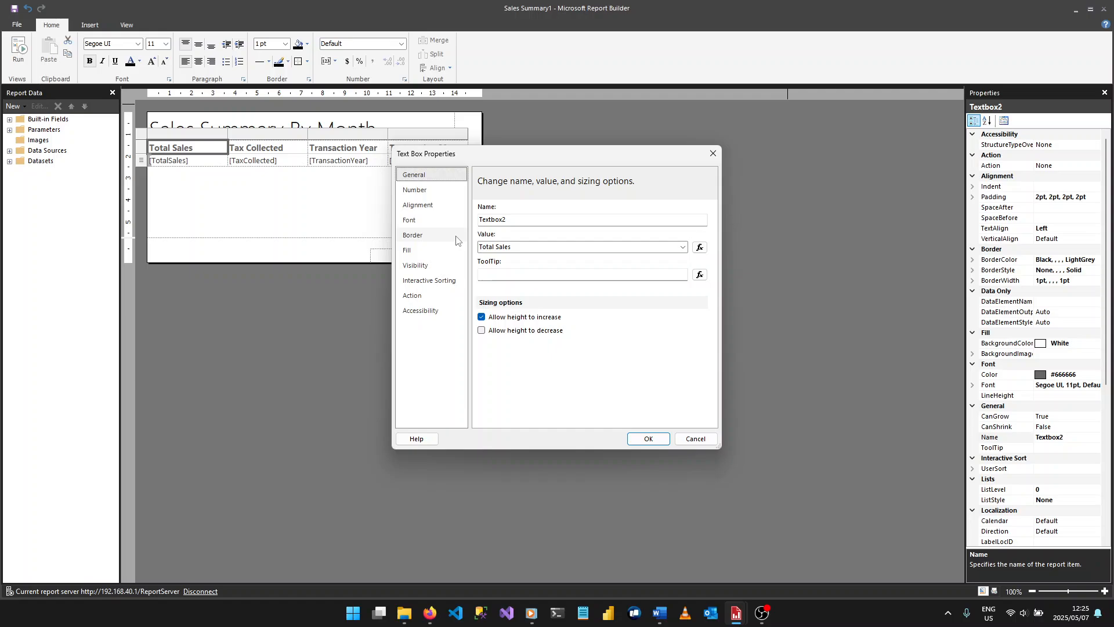
pyautogui.click(440, 284)
pyautogui.click(534, 209)
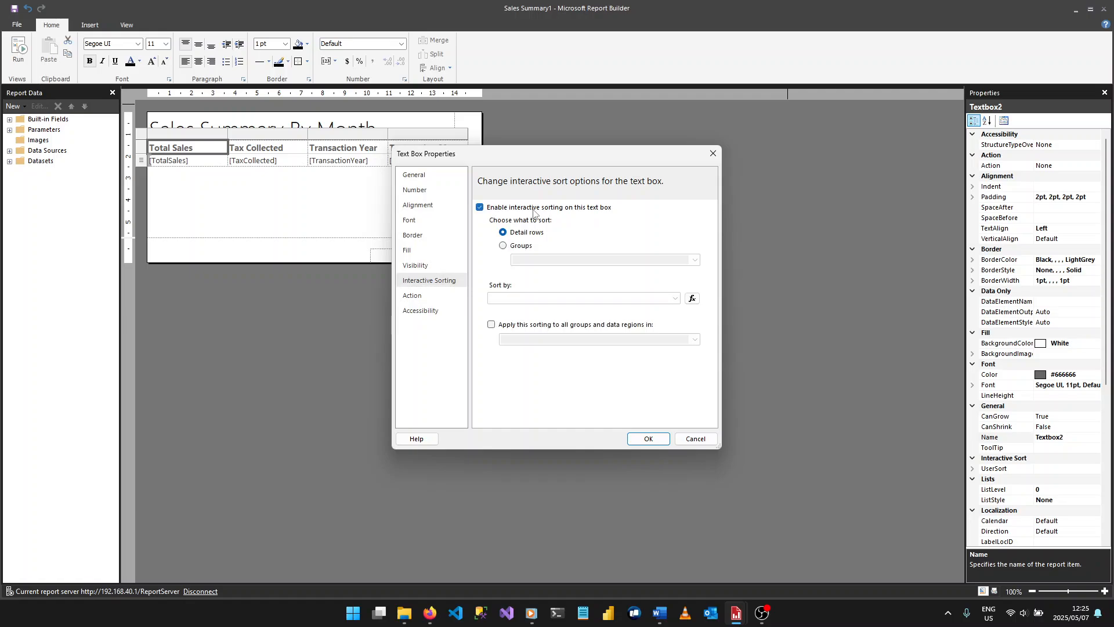
pyautogui.click(562, 298)
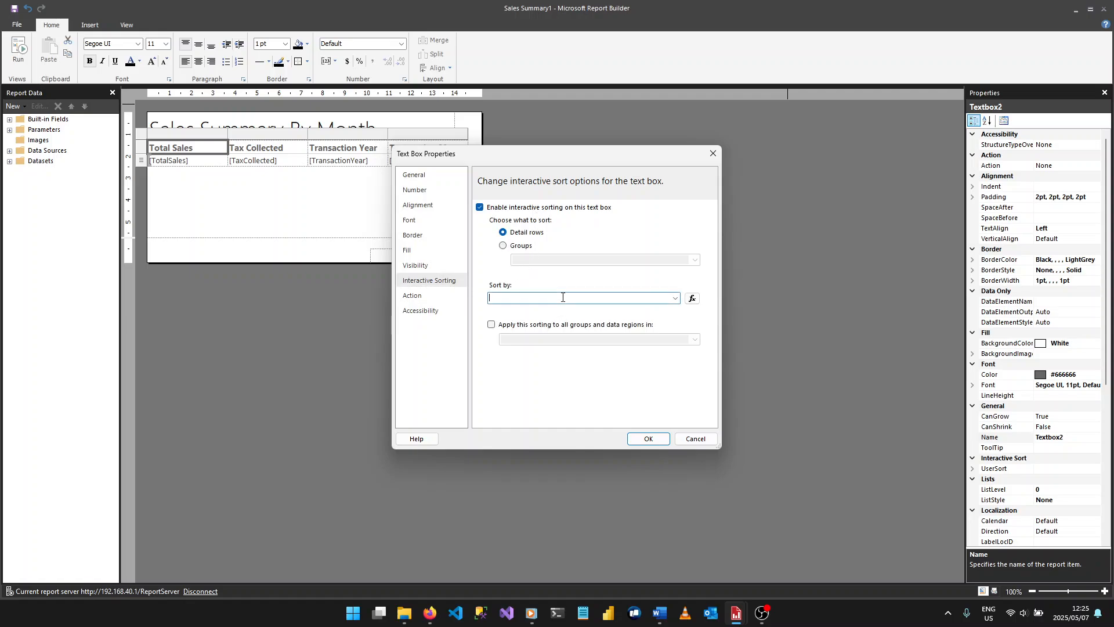
pyautogui.click(675, 298)
pyautogui.click(583, 307)
pyautogui.click(657, 441)
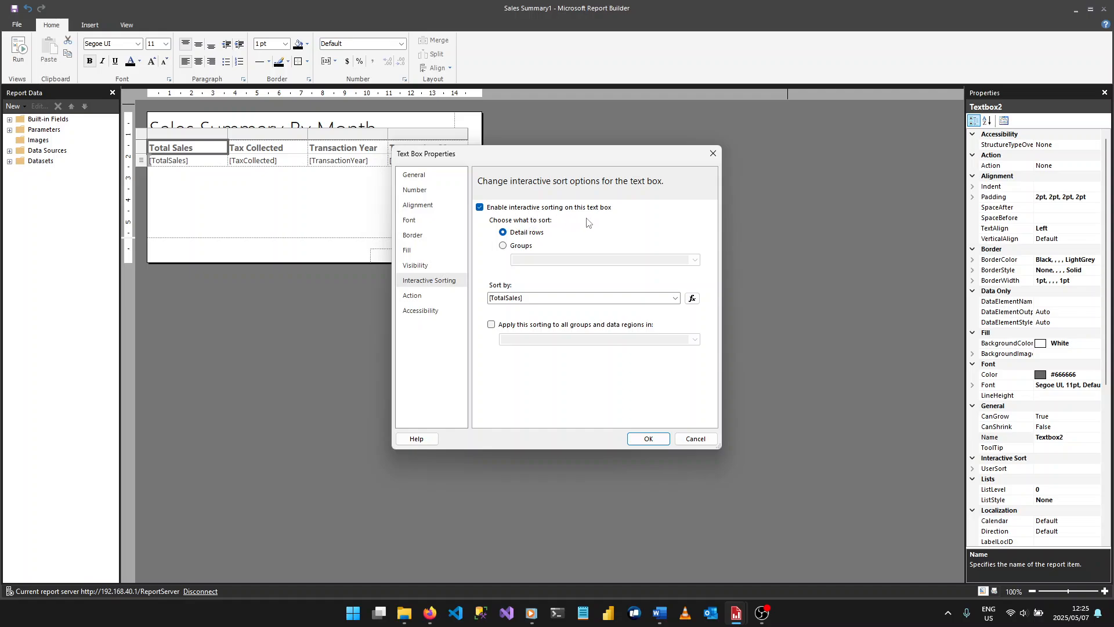
pyautogui.click(658, 440)
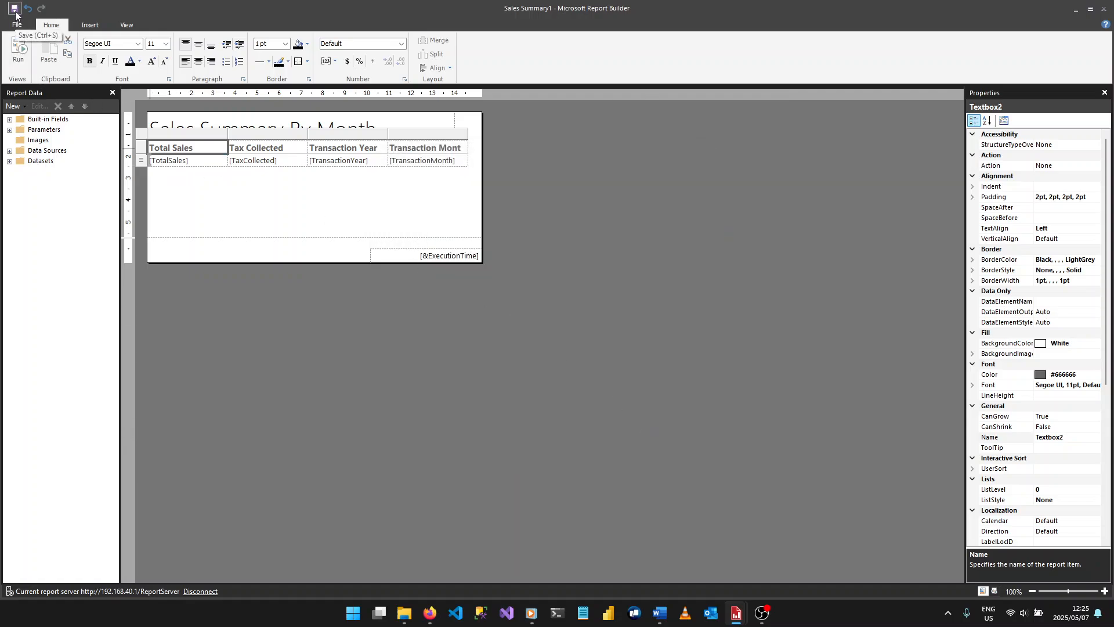
# - Run the report for transaction year 2015 and test the Total Sales sorting in descending and ascending order
pyautogui.click(16, 58)
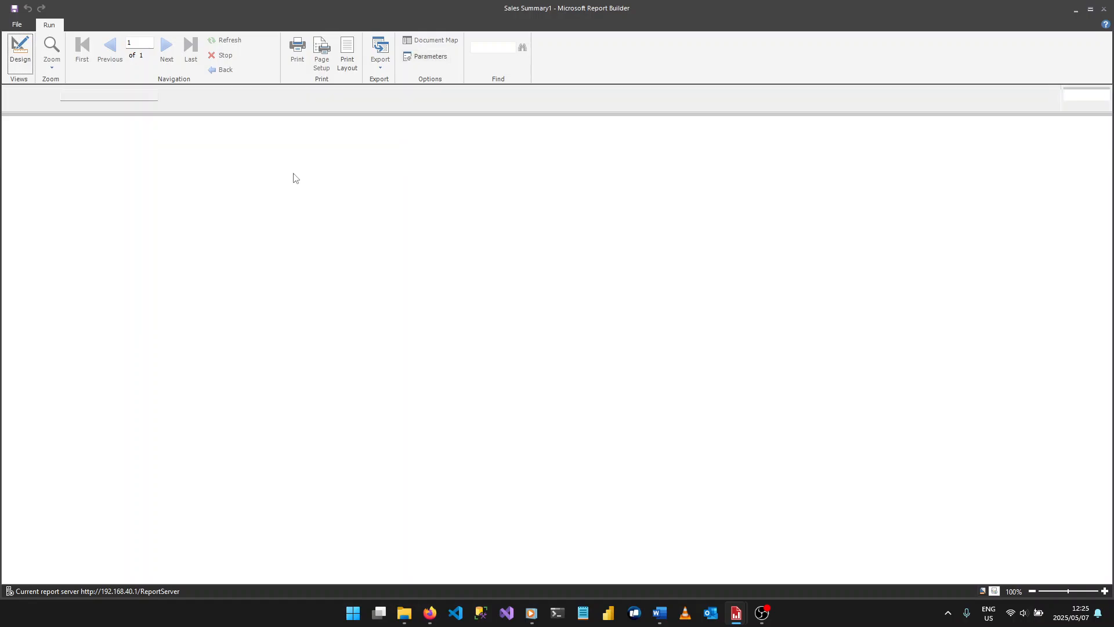
pyautogui.click(131, 94)
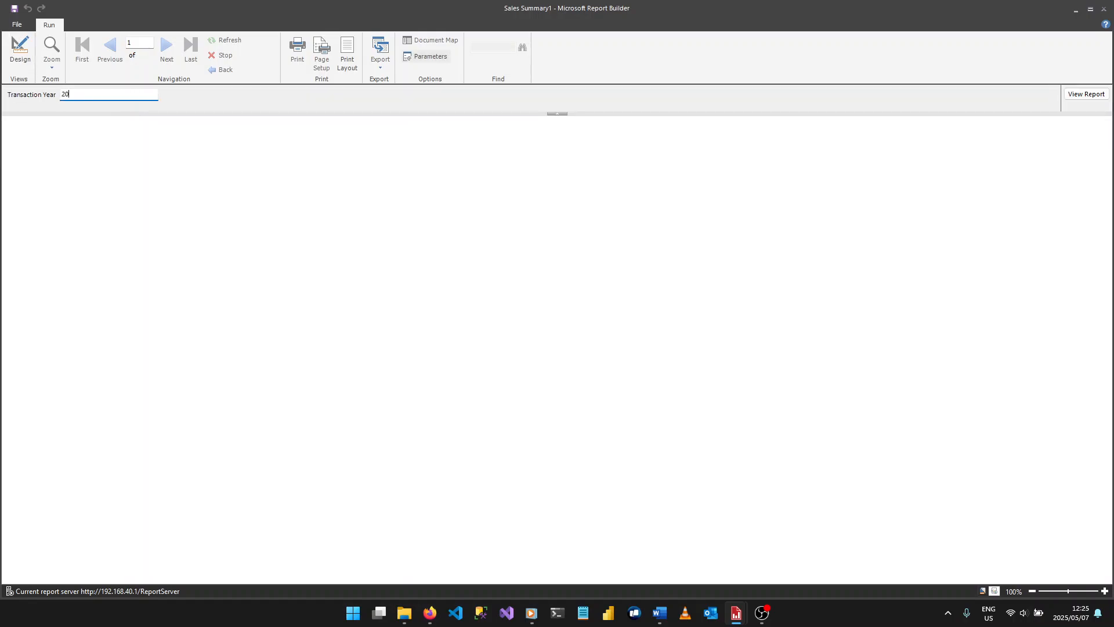
pyautogui.press('Return')
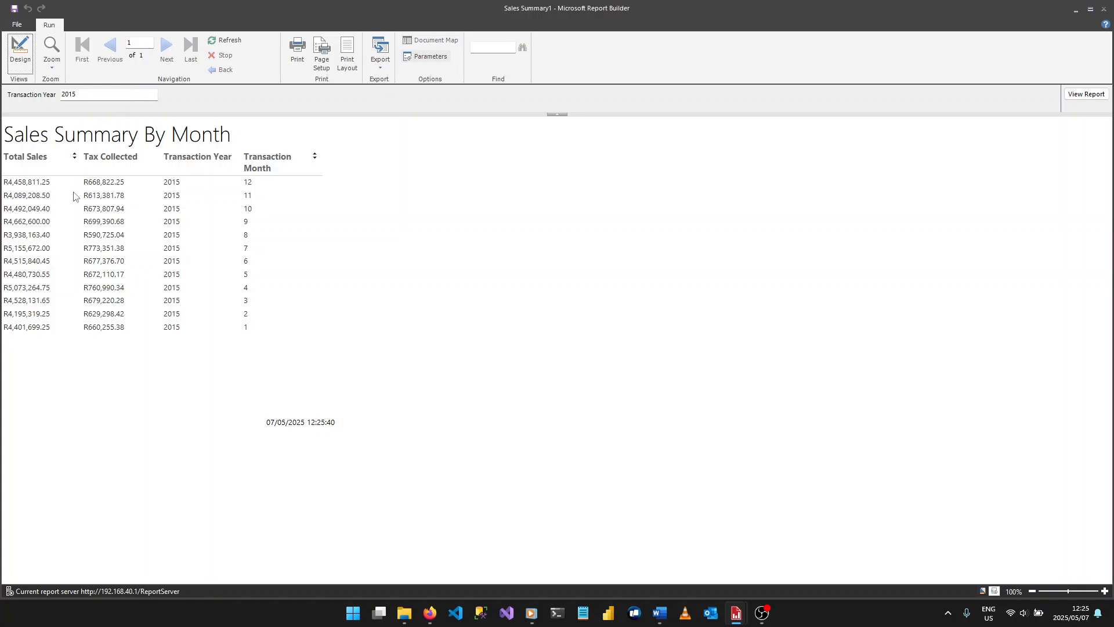
pyautogui.click(75, 157)
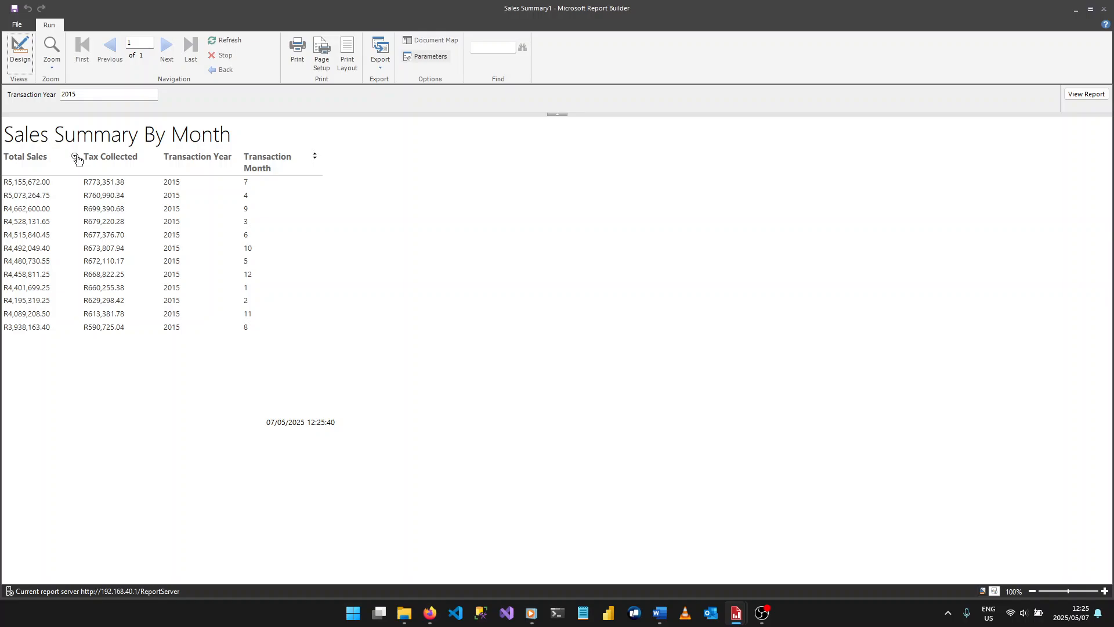
pyautogui.click(76, 157)
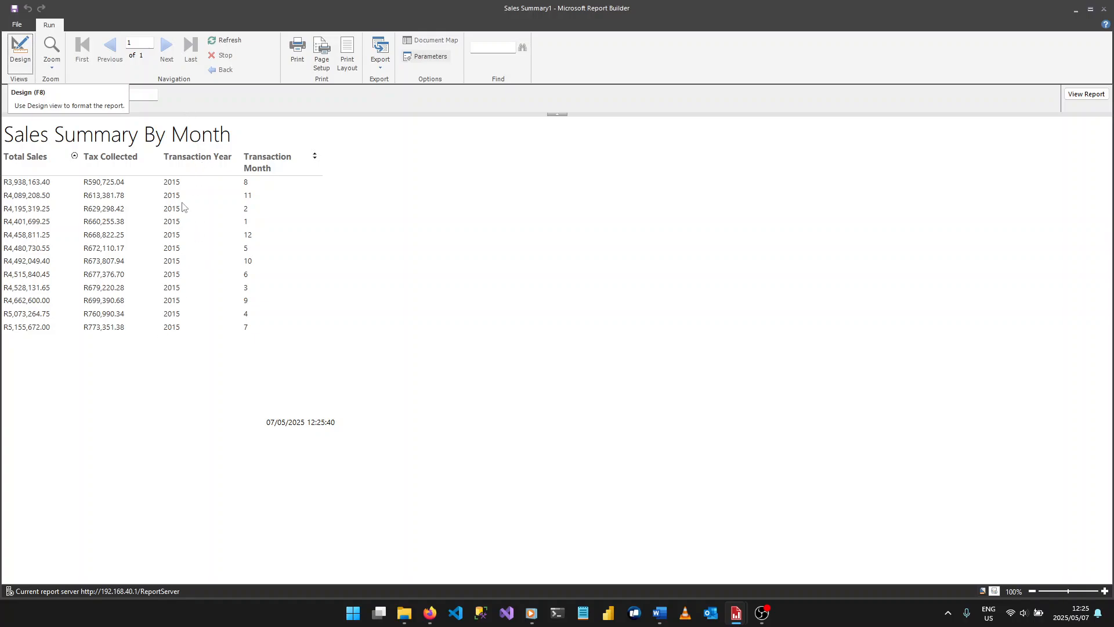
# - Alternate the report's sorting between Transaction Month and Total Sales, finishing with Transaction Month in ascending order
pyautogui.click(315, 155)
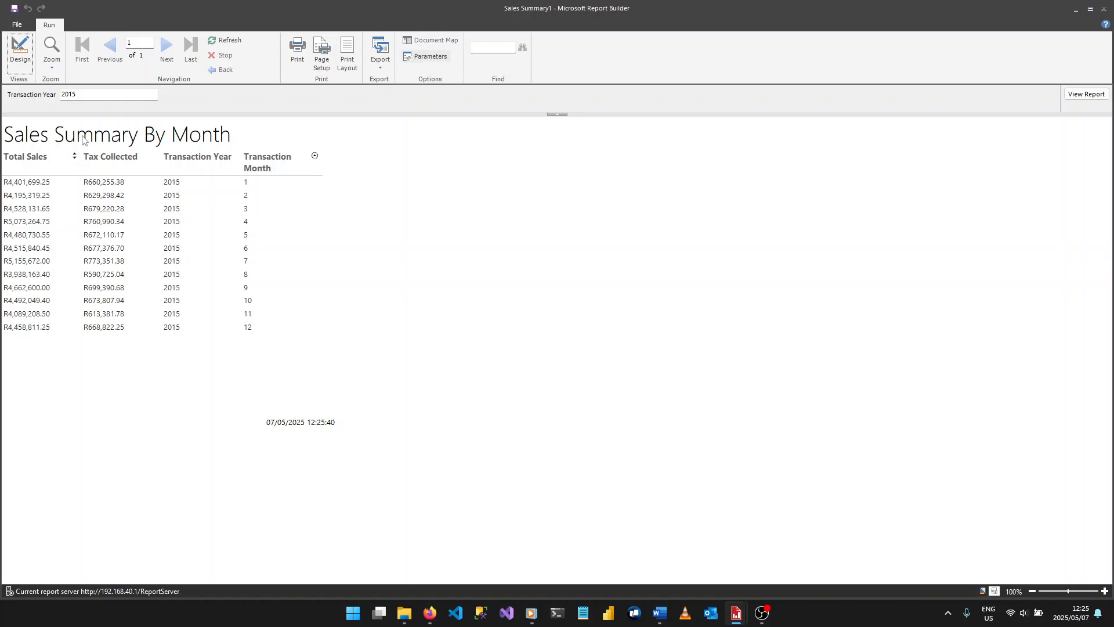
pyautogui.click(75, 156)
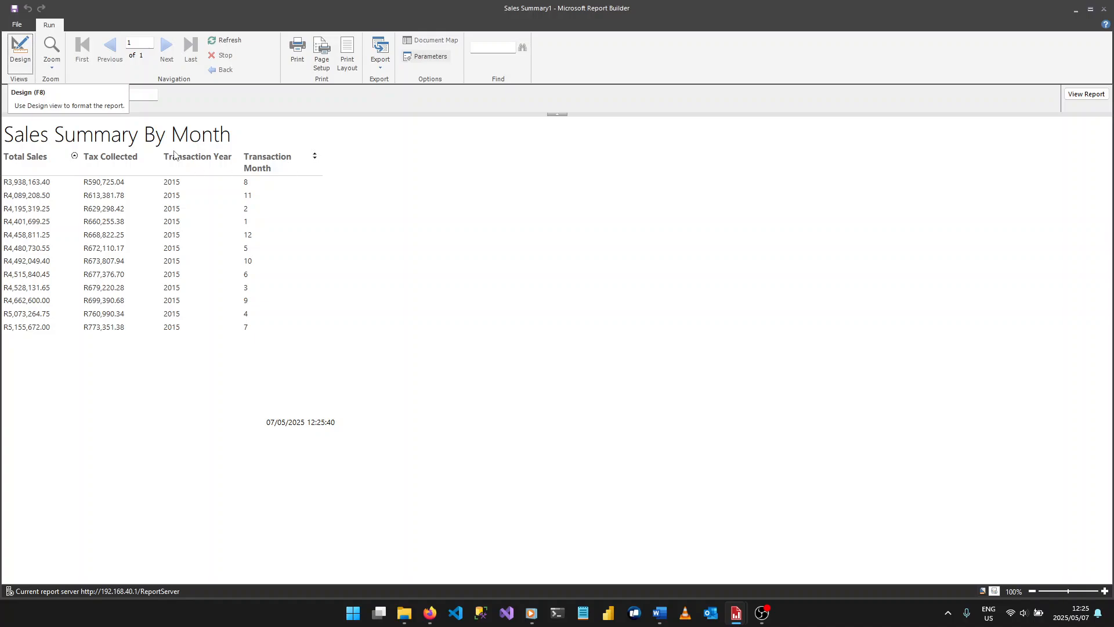
pyautogui.click(74, 156)
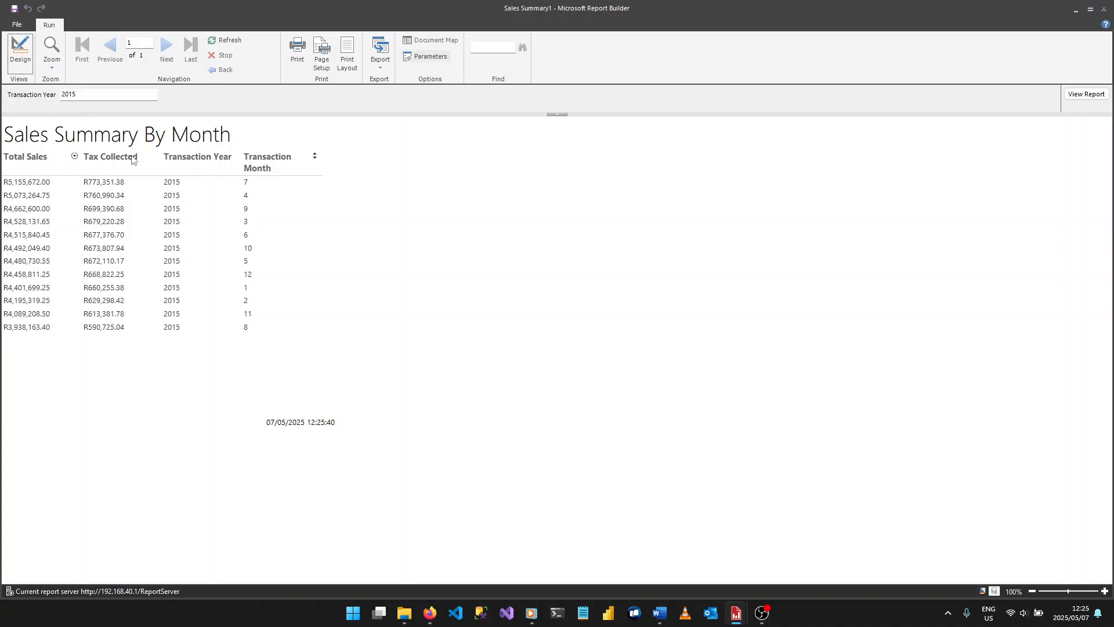
pyautogui.click(315, 155)
pyautogui.click(314, 155)
pyautogui.click(314, 155)
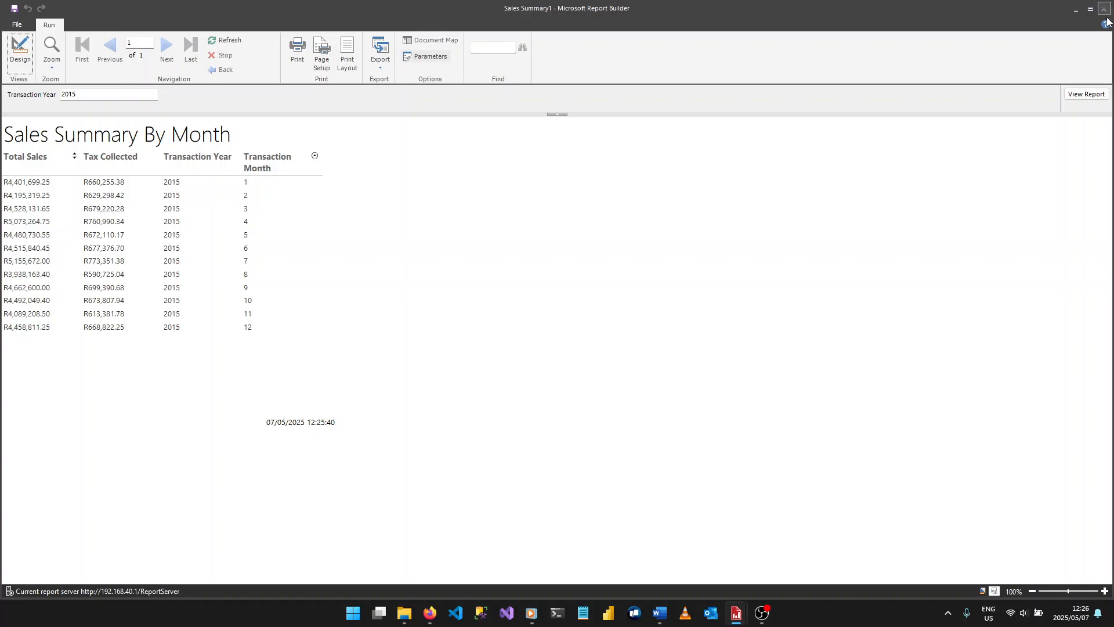
# - Switch to the SQL Server Reporting Services portal in Firefox, open the Year1 report and drill through to 2014
pyautogui.click(430, 612)
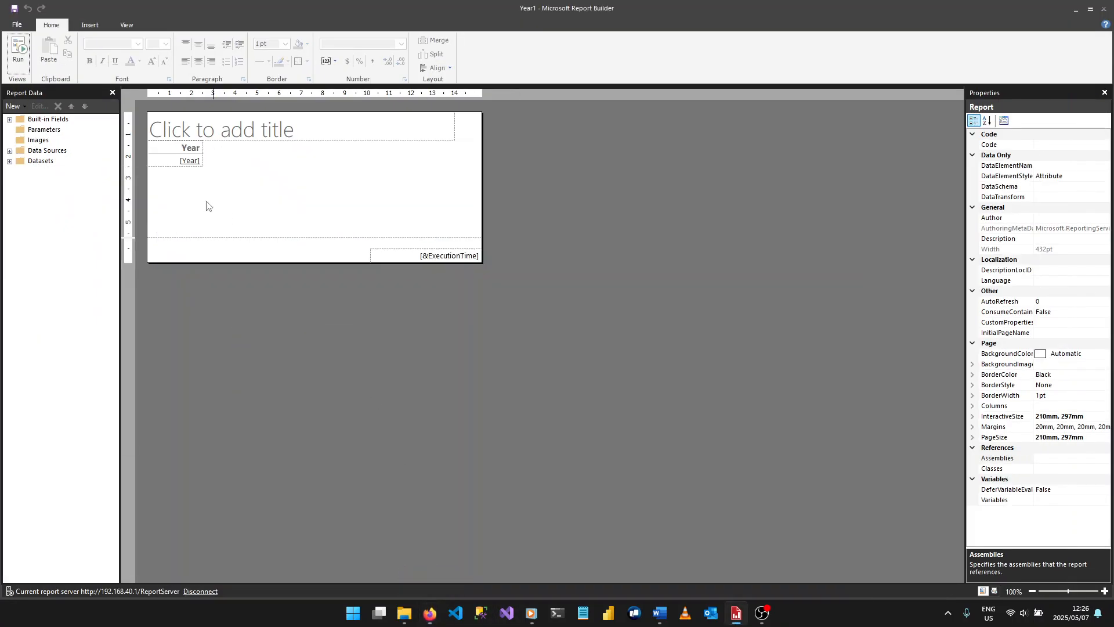
pyautogui.click(427, 618)
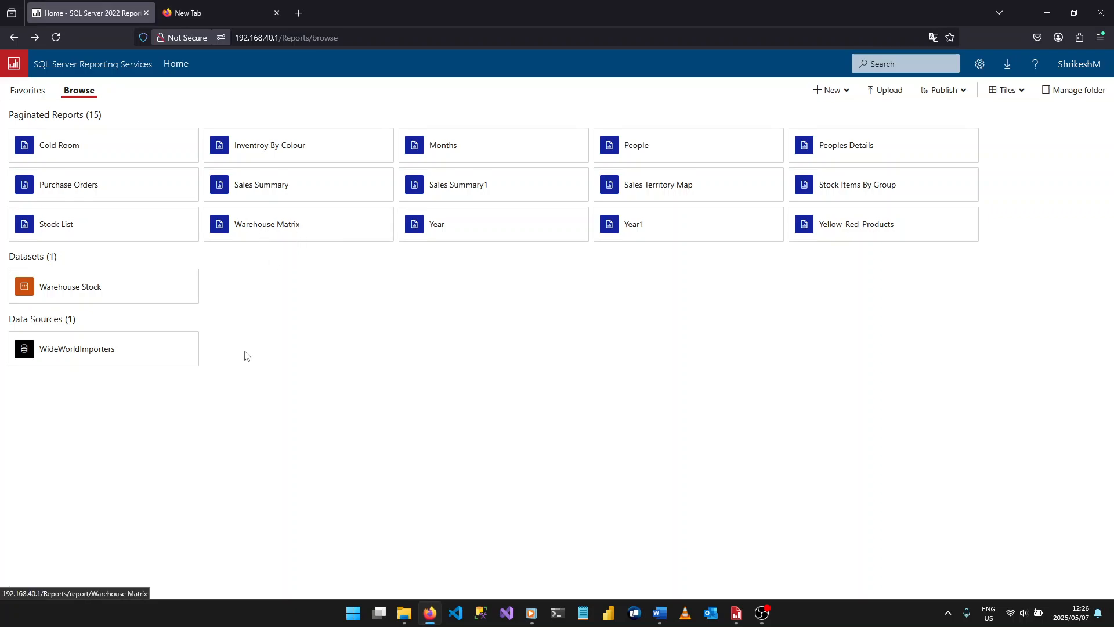
pyautogui.click(456, 186)
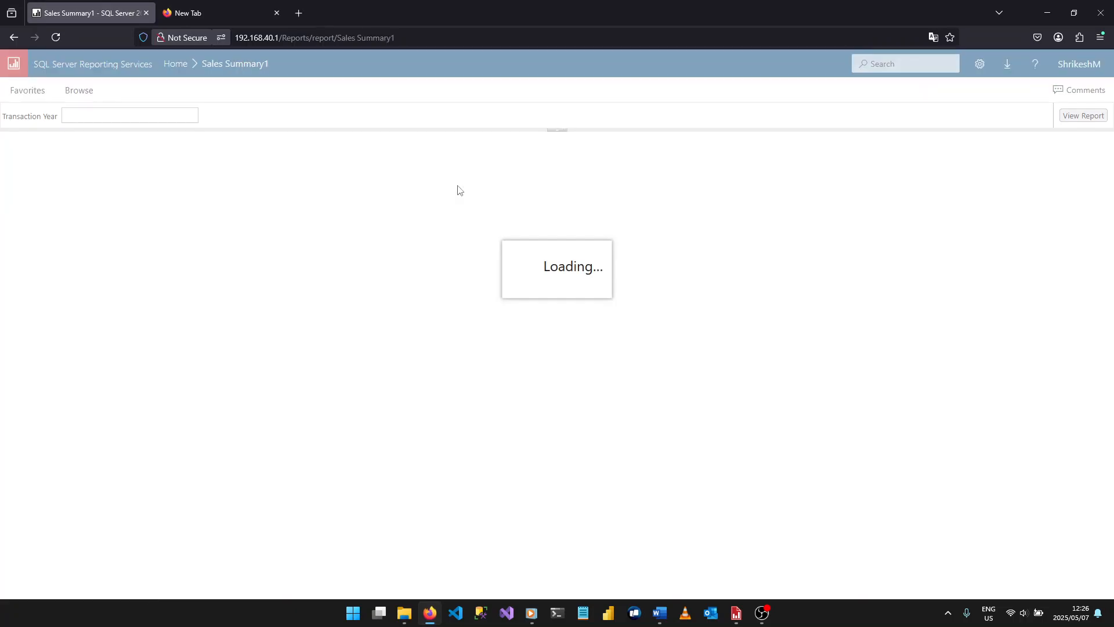
pyautogui.click(11, 42)
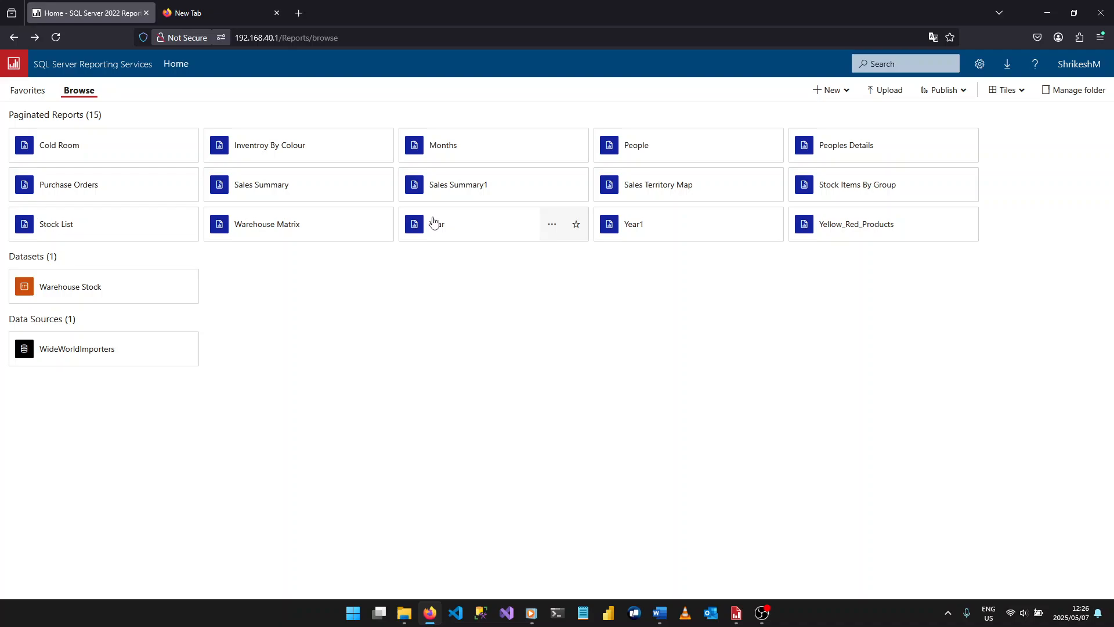
pyautogui.click(608, 221)
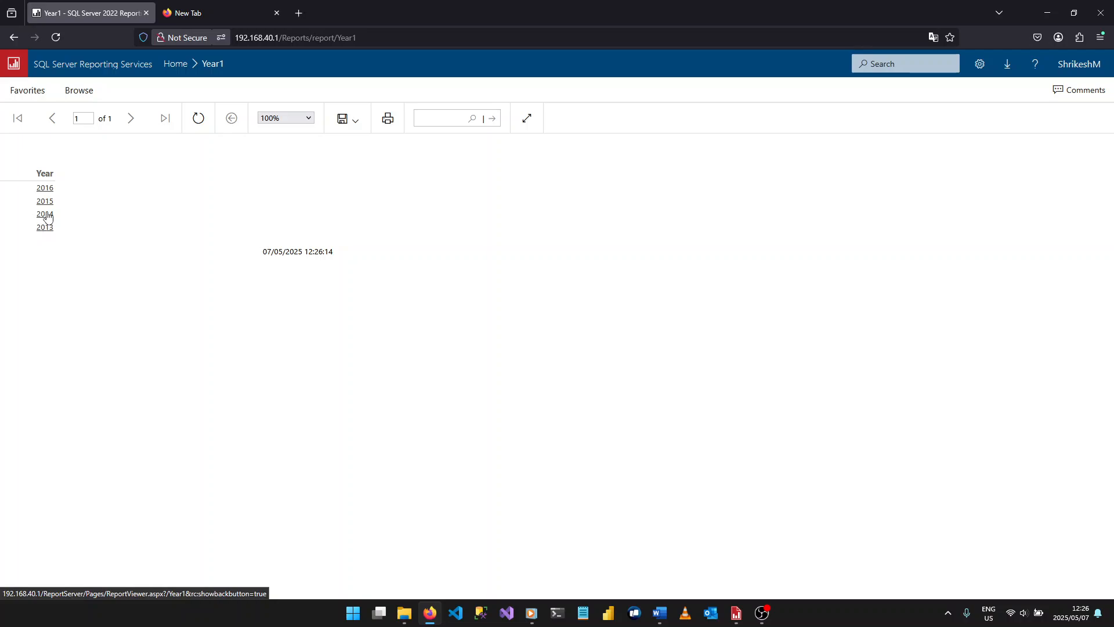
pyautogui.click(47, 214)
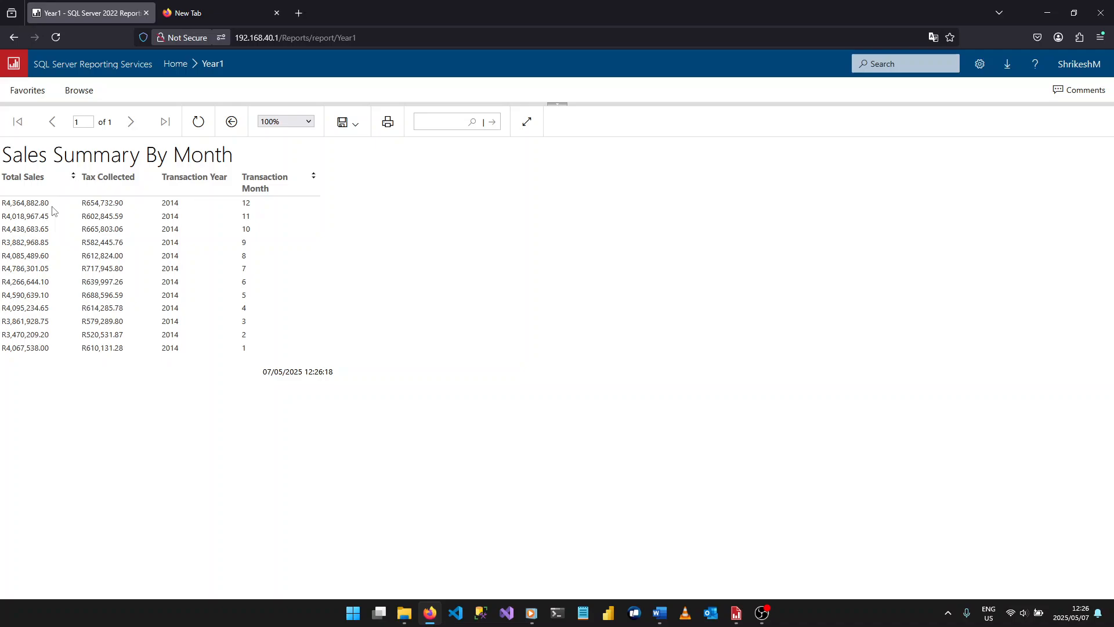
# - Test the Total Sales sorting in ascending and descending order on the 2014 sales summary
pyautogui.click(74, 179)
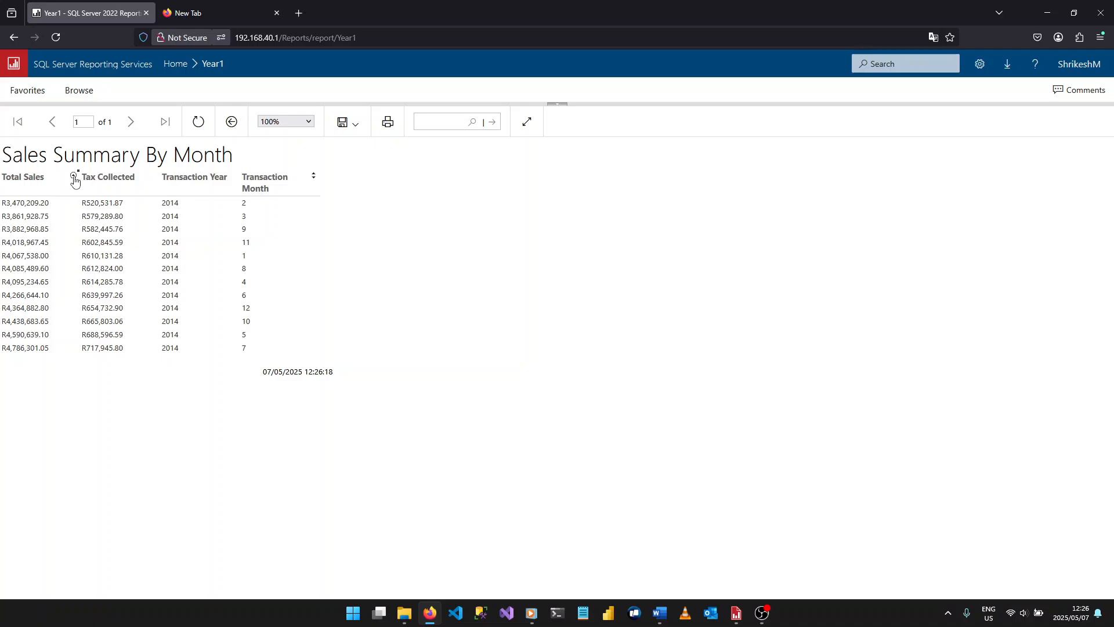
pyautogui.click(75, 179)
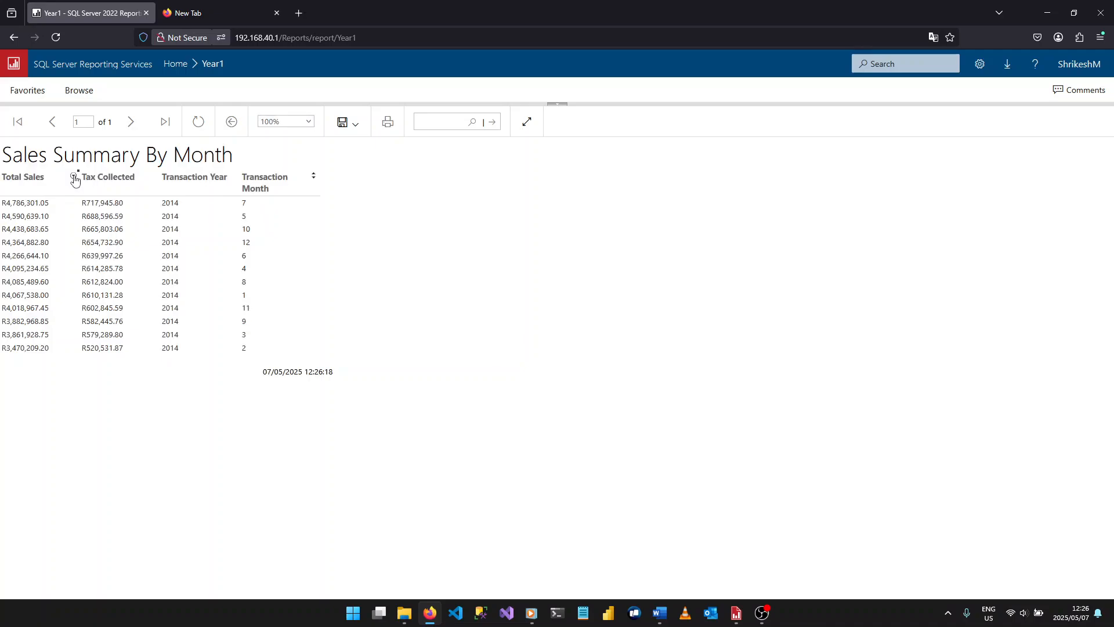
pyautogui.click(74, 178)
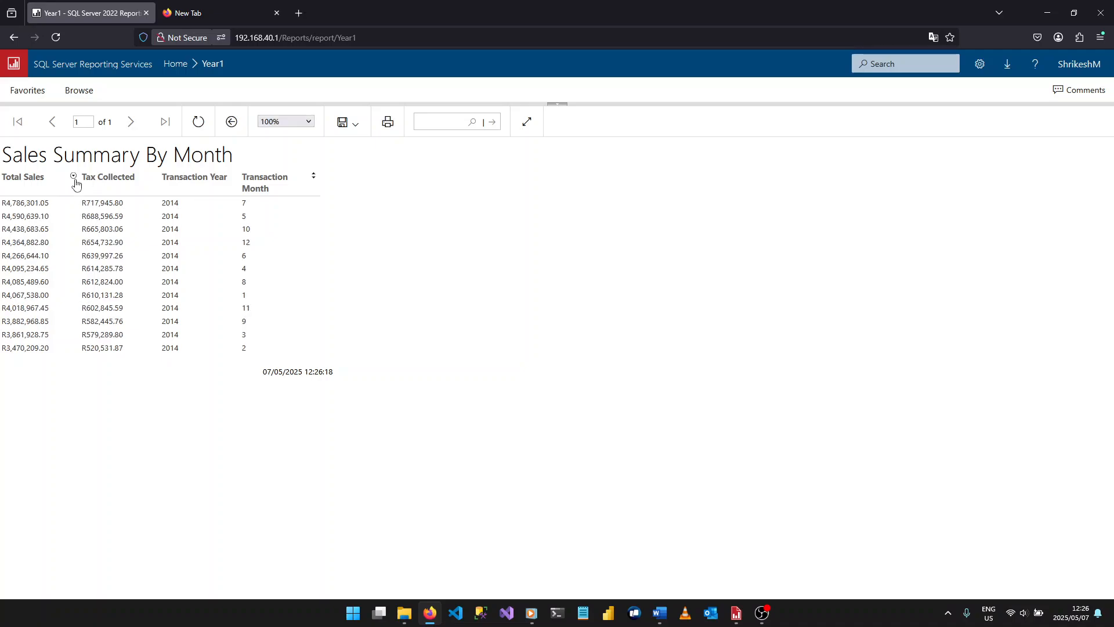
pyautogui.click(74, 180)
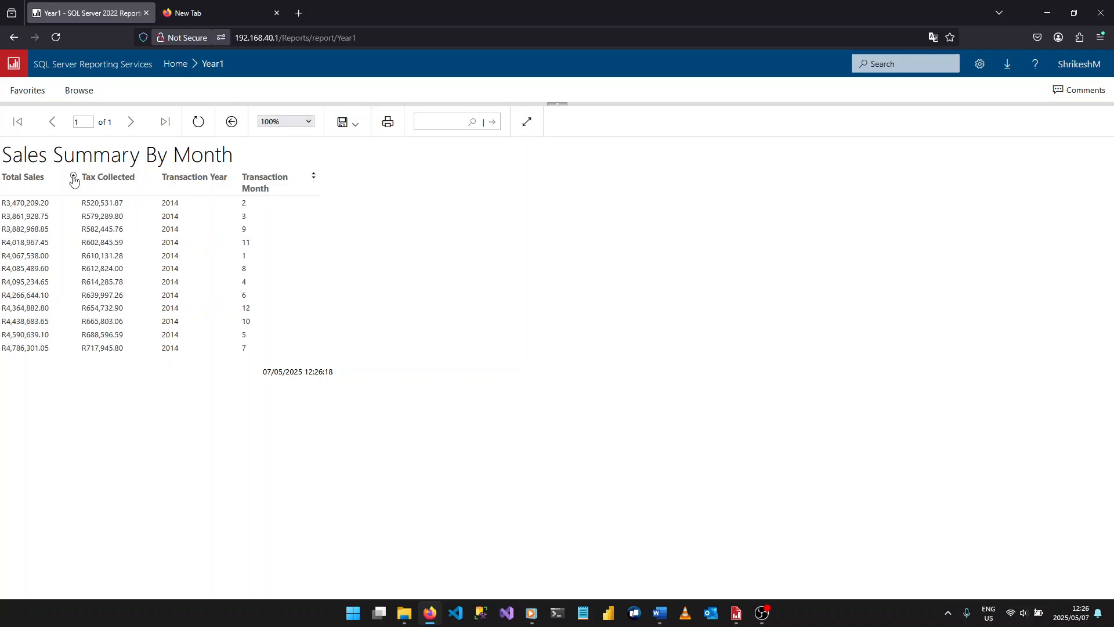
# - Test the Transaction Month sorting in ascending and descending order on the 2014 sales summary
pyautogui.click(313, 177)
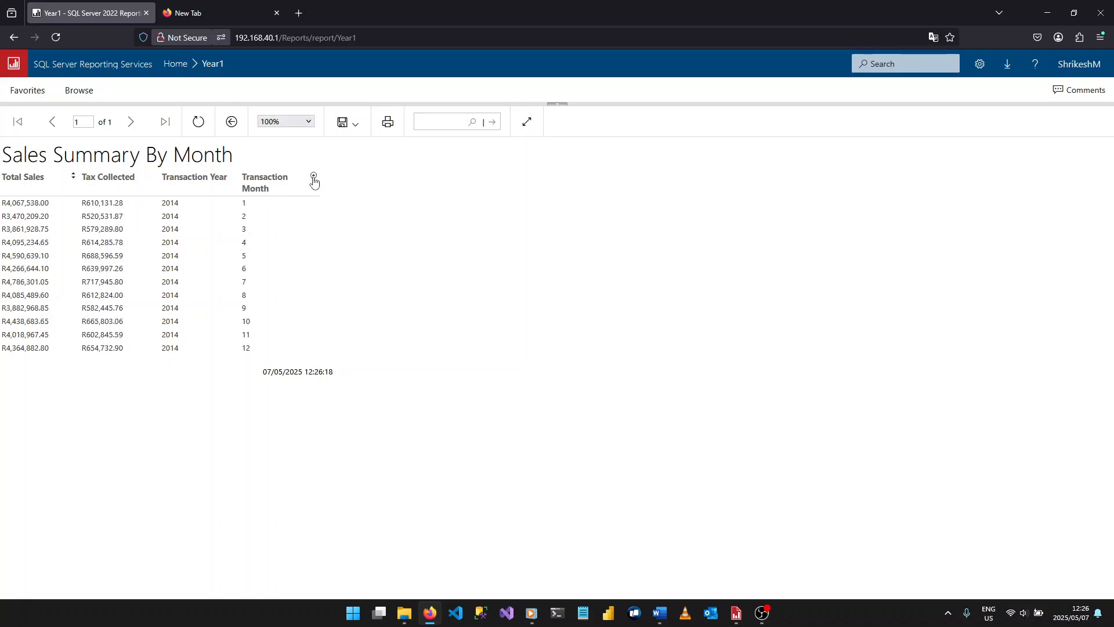
pyautogui.click(313, 176)
pyautogui.click(313, 176)
pyautogui.click(313, 176)
# - Re-sort the 2014 summary by Total Sales in both directions, then by Transaction Month, ending in descending order
pyautogui.click(74, 178)
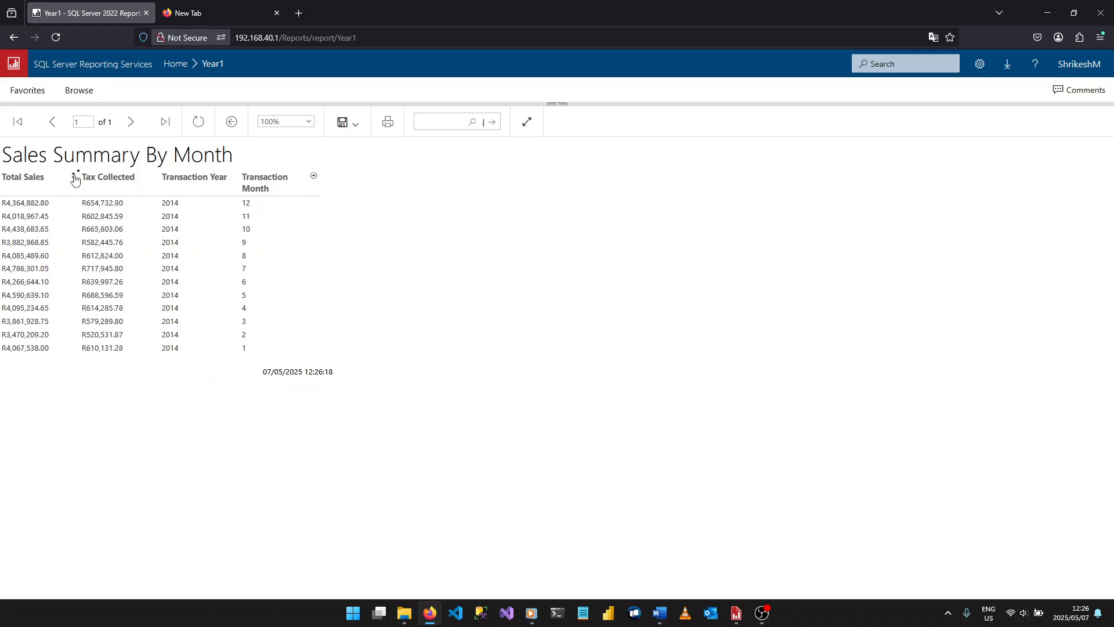
pyautogui.click(74, 179)
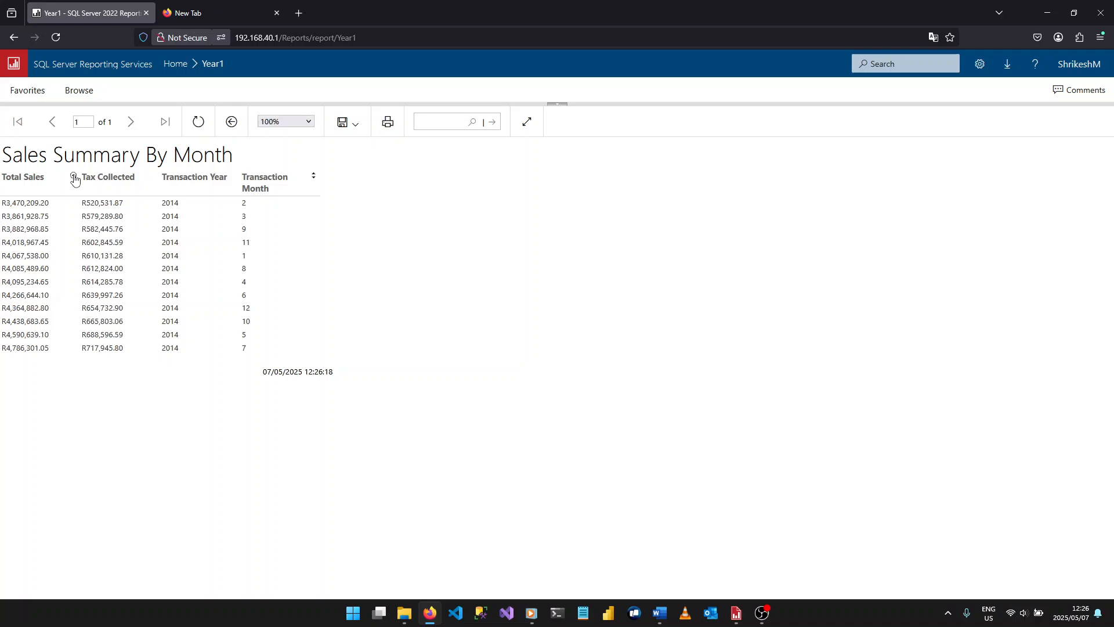
pyautogui.click(73, 179)
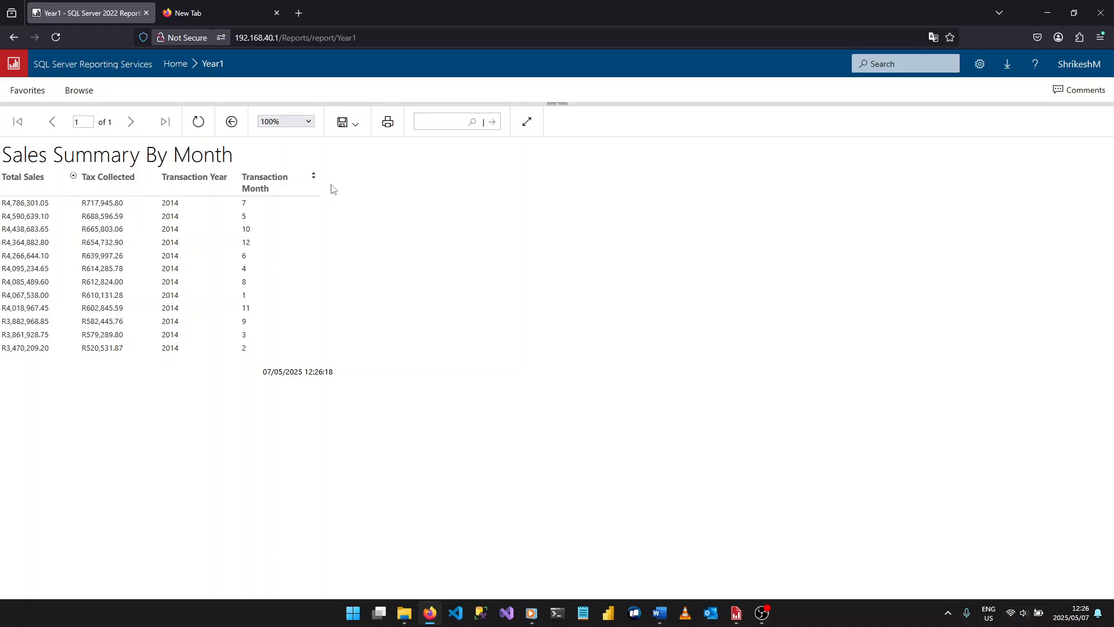
pyautogui.click(313, 177)
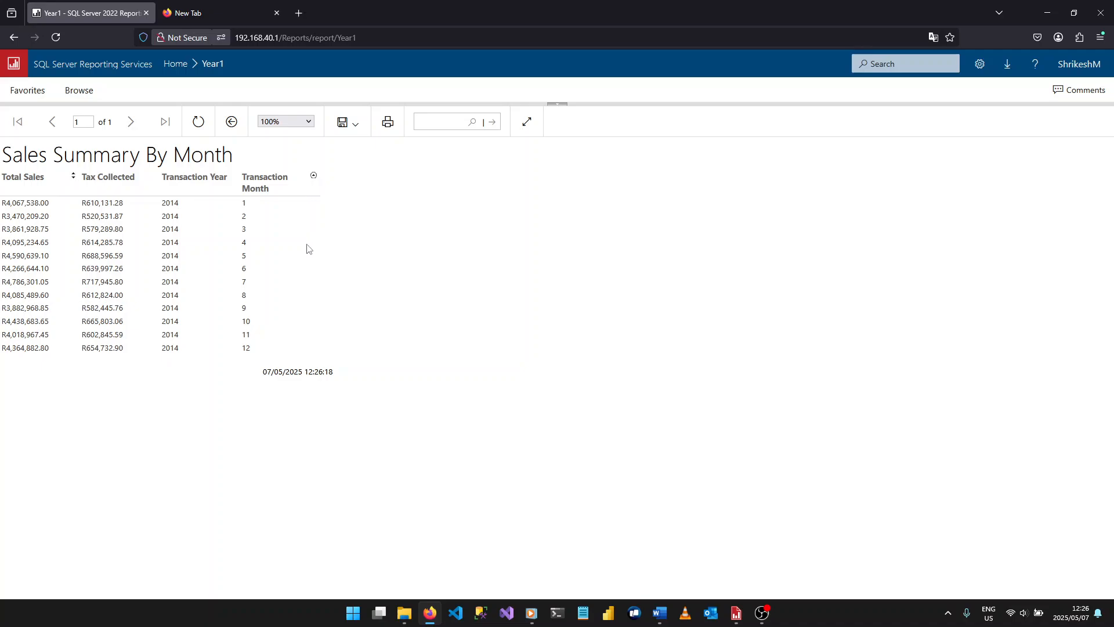
pyautogui.click(314, 177)
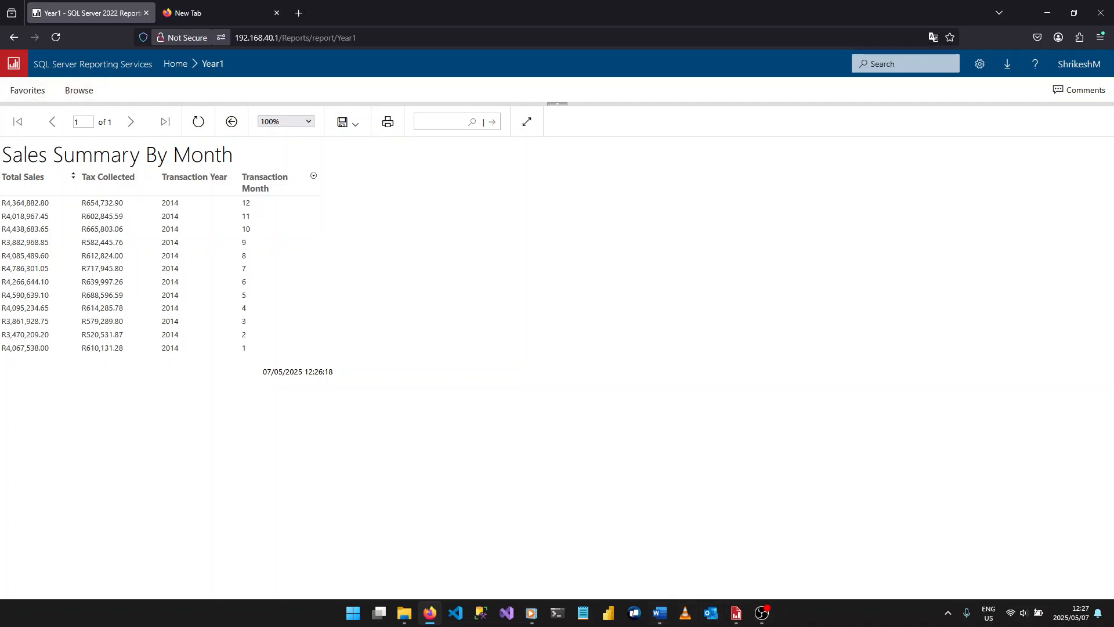
pyautogui.click(661, 614)
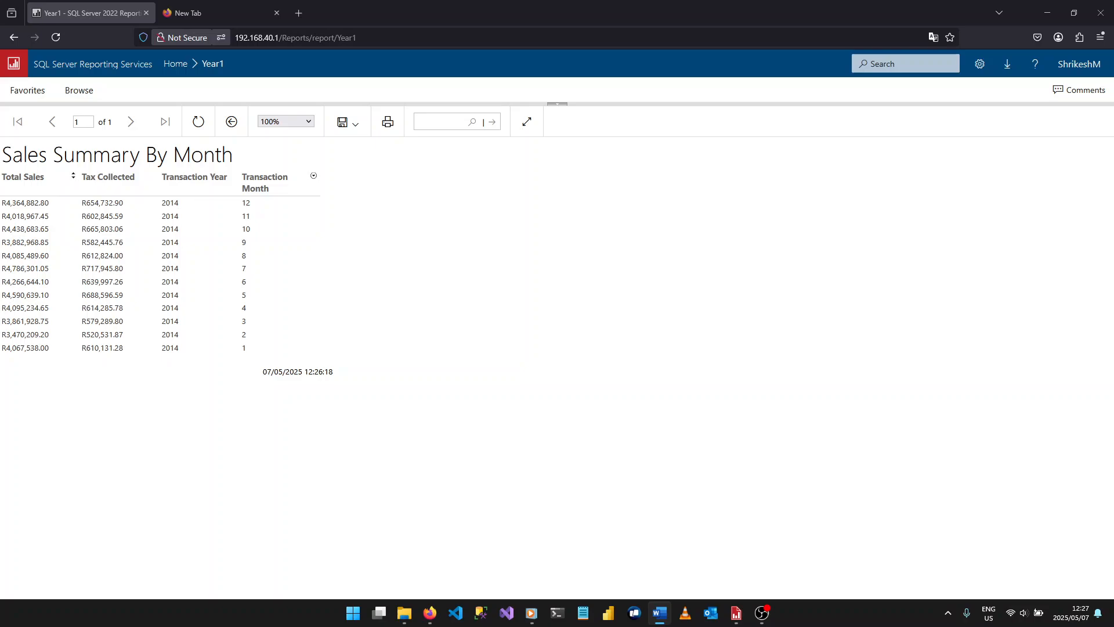
pyautogui.click(762, 613)
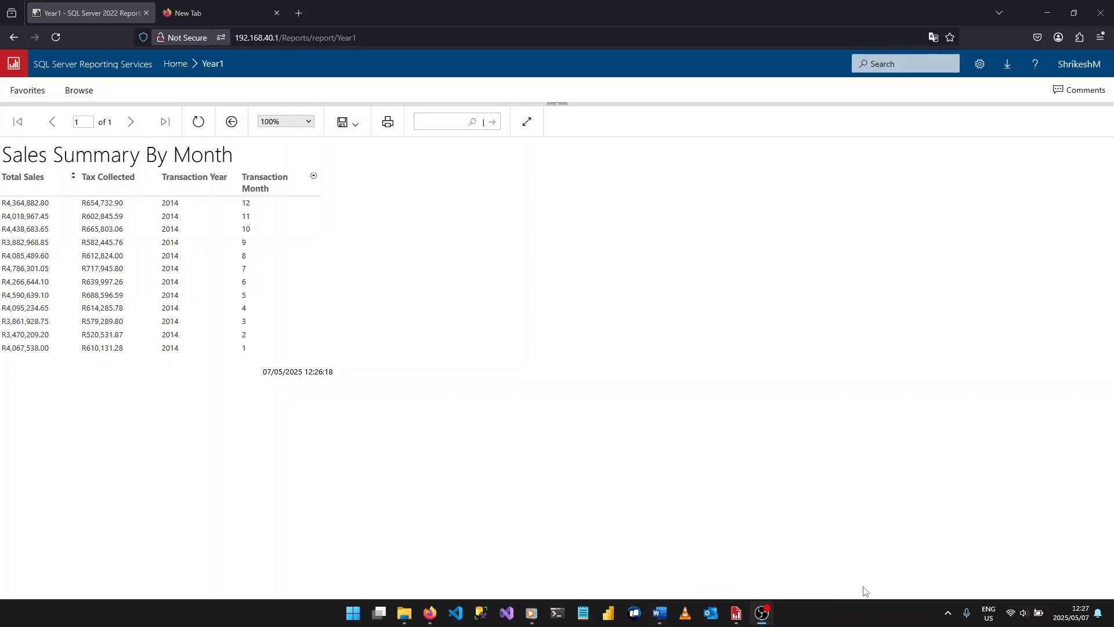